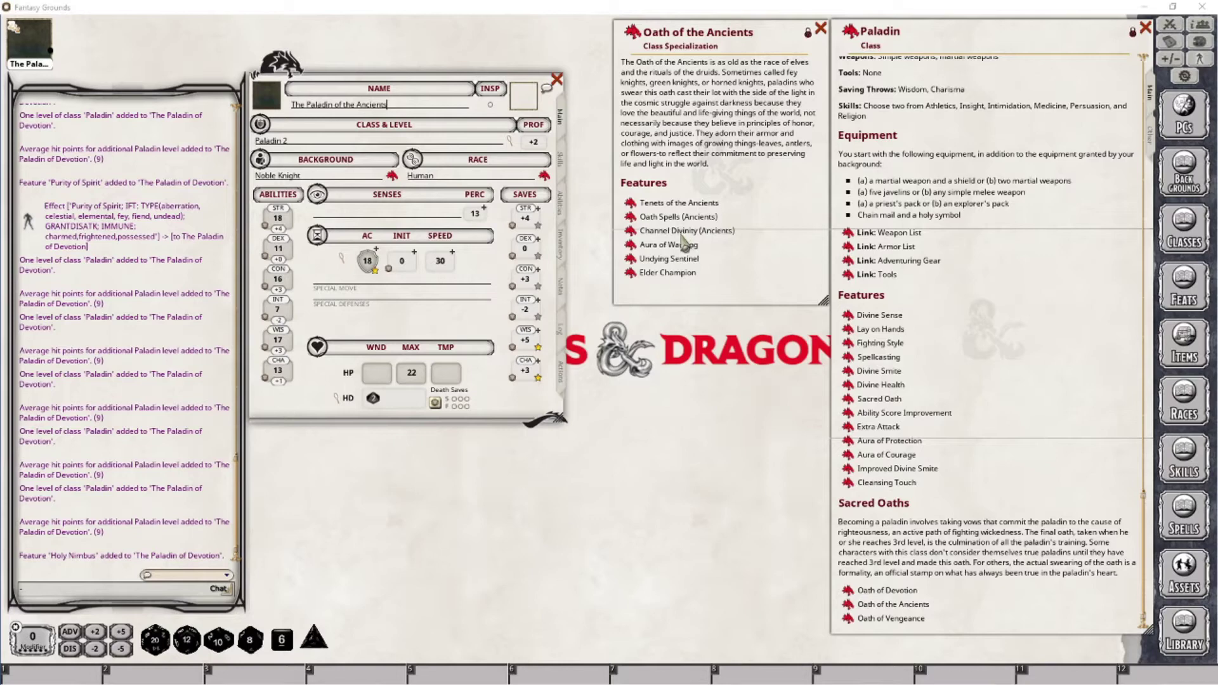
# Step: Read the descriptions of the Tenets of the Ancients, Oath Spells (Ancients) and Channel Divinity (Ancients) features
pyautogui.click(630, 203)
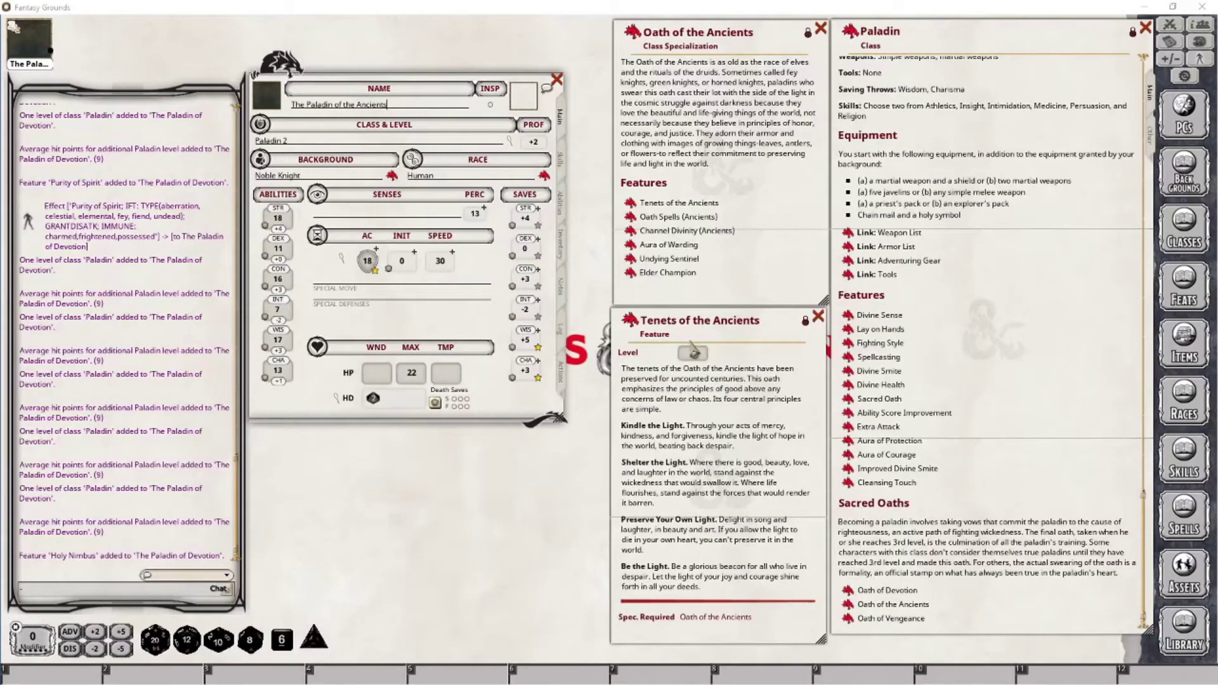
pyautogui.click(819, 319)
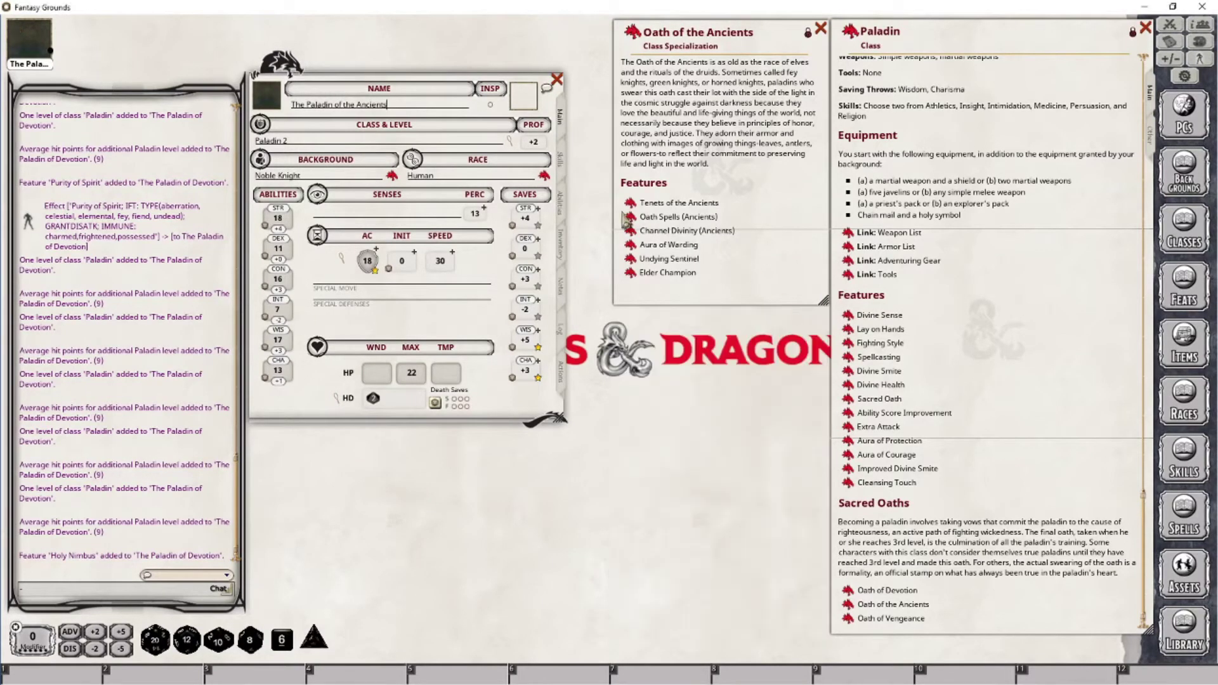
pyautogui.click(630, 216)
pyautogui.moveTo(616, 297); pyautogui.dragTo(731, 318)
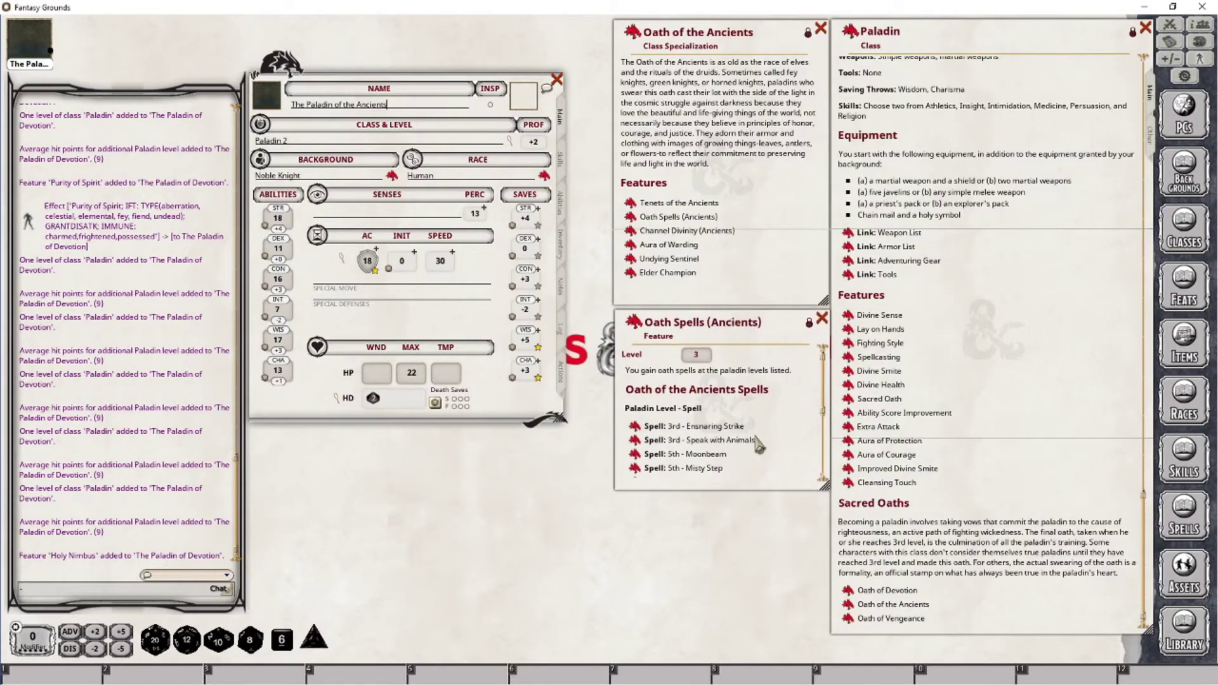
pyautogui.moveTo(749, 489); pyautogui.dragTo(754, 625)
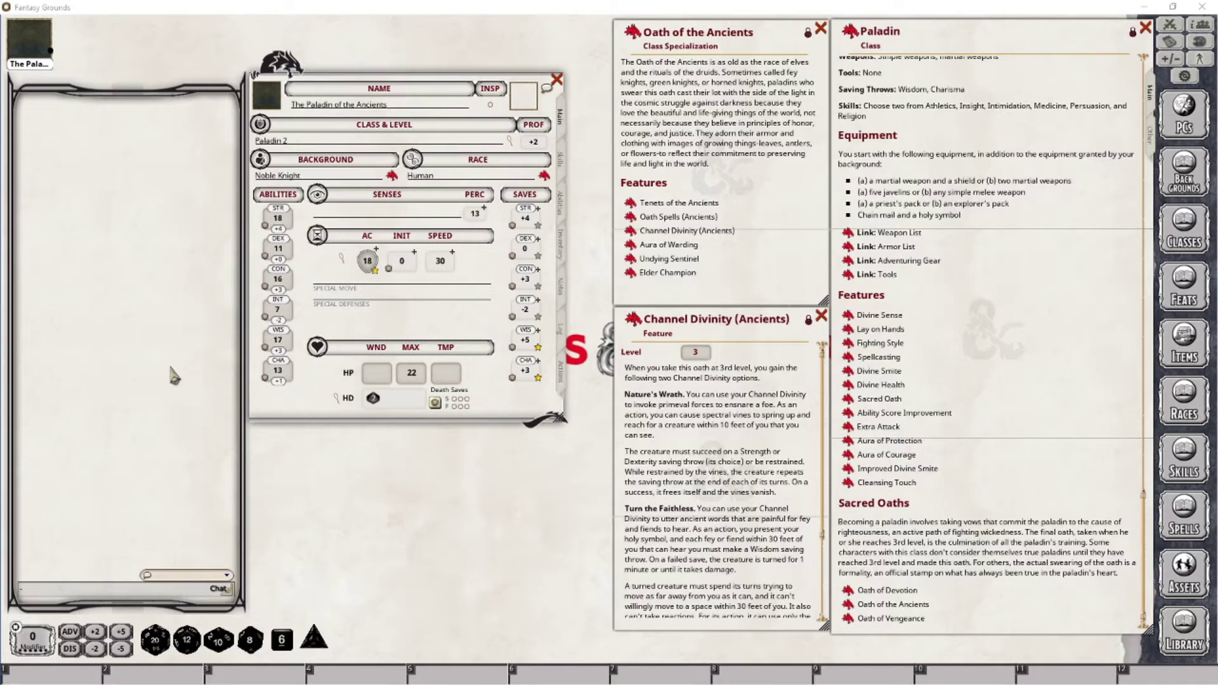
pyautogui.scroll(-4, 715, 544)
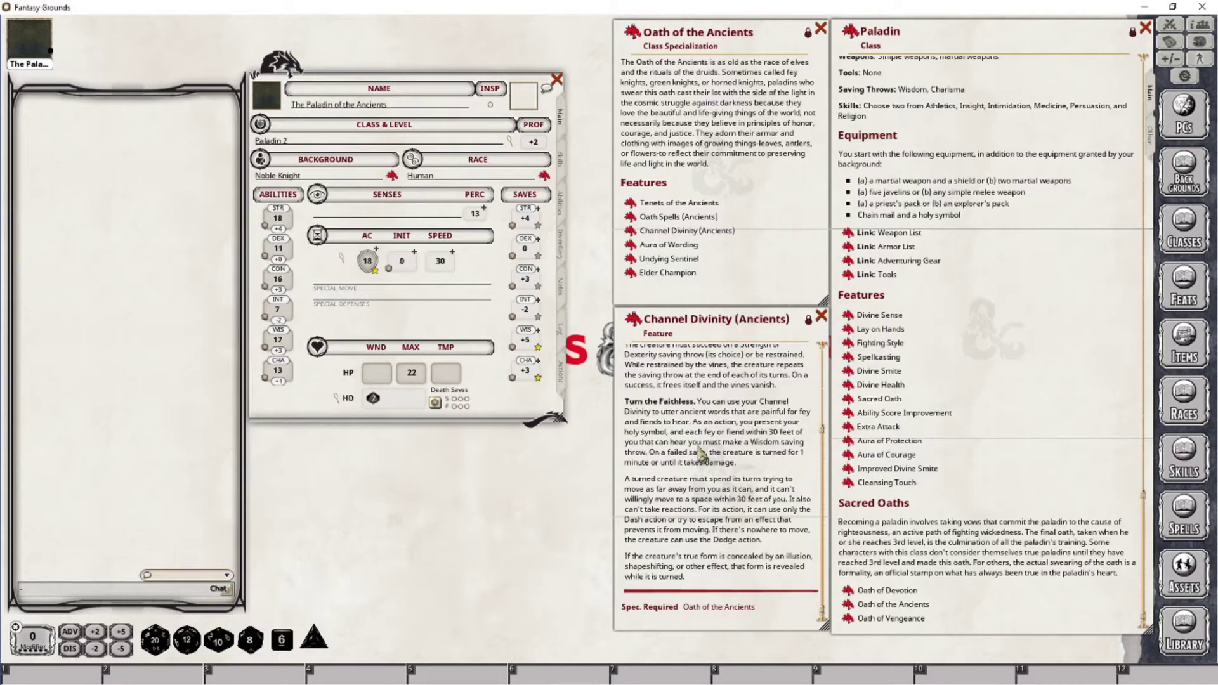
pyautogui.scroll(4, 701, 453)
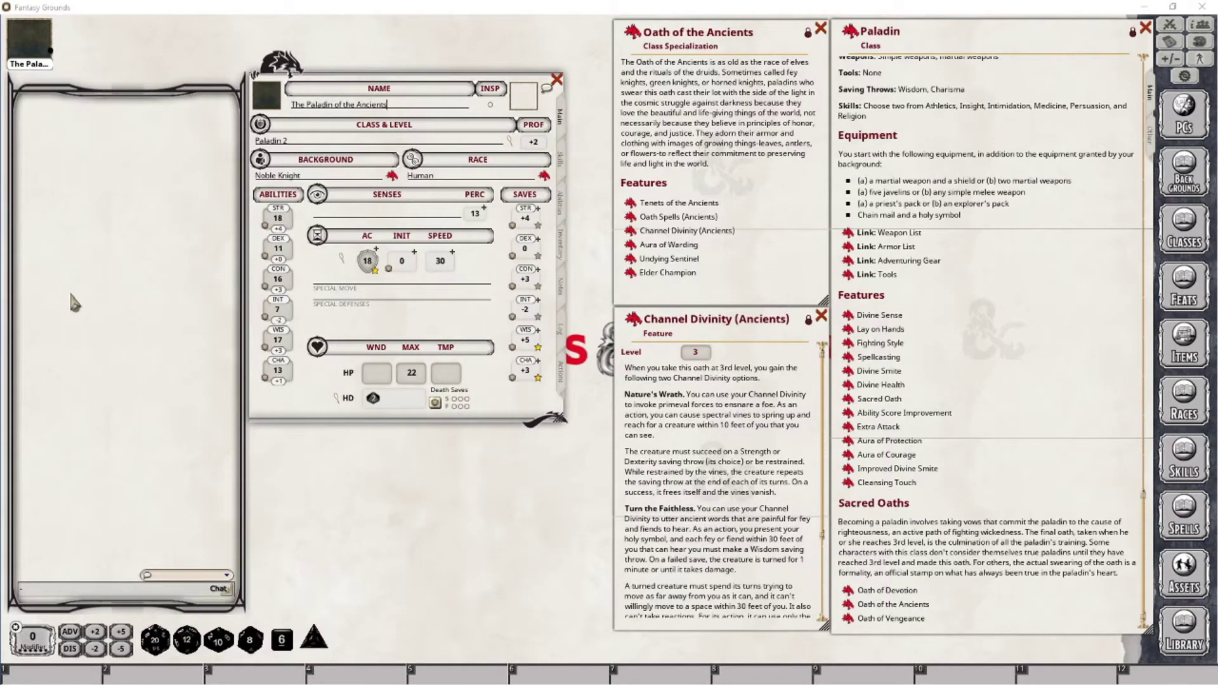
# Step: Add a third Paladin level to the character and choose Oath of the Ancients as its Sacred Oath
pyautogui.moveTo(850, 32); pyautogui.dragTo(306, 144)
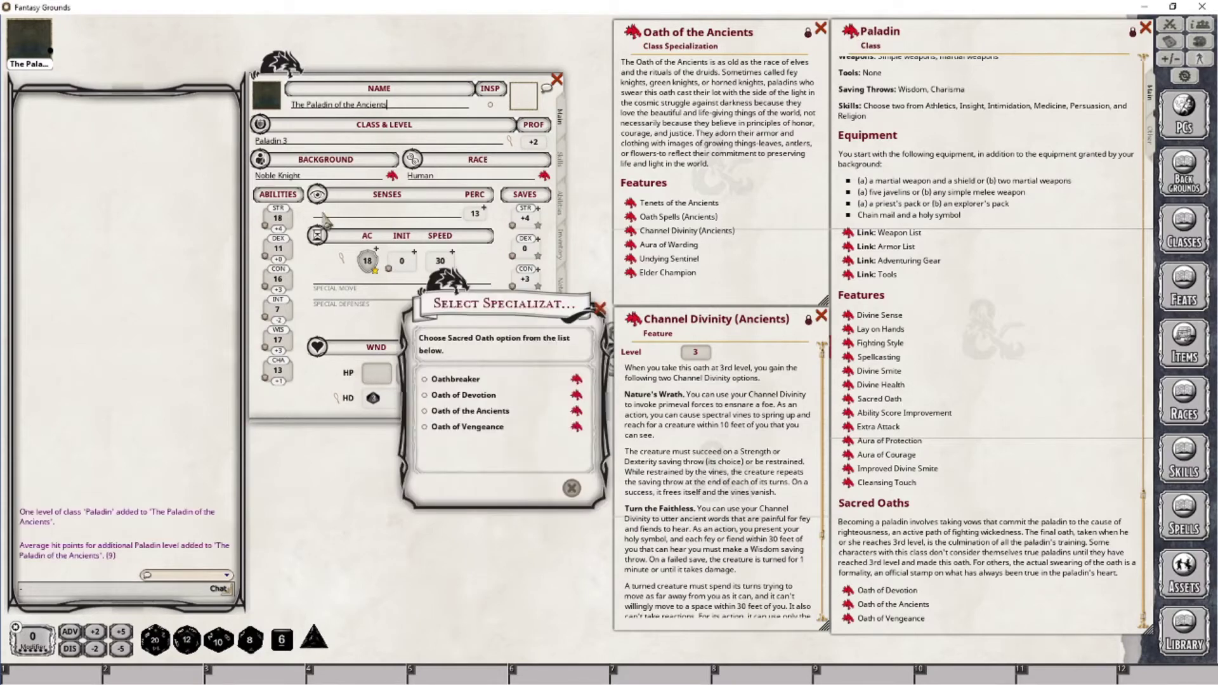
pyautogui.click(450, 411)
pyautogui.click(550, 488)
# Step: Add Channel Divinity (Ancients) to the character's powers and assign it to the group "Oath of the Ancients"
pyautogui.click(561, 371)
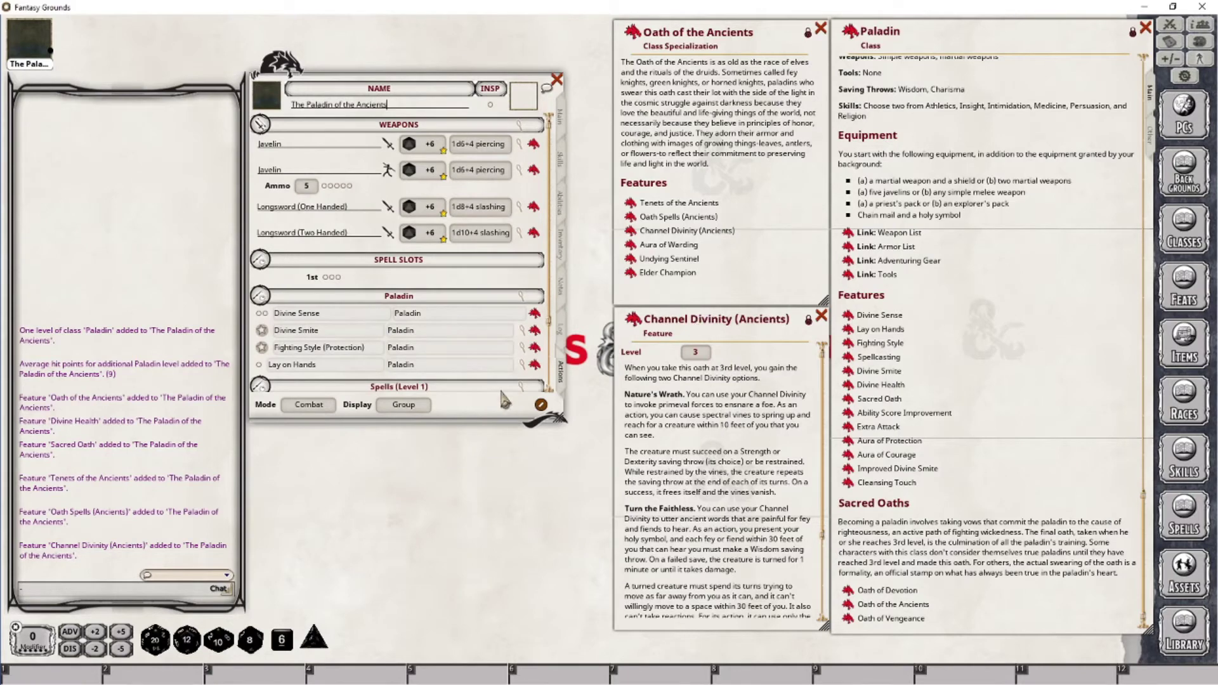
pyautogui.scroll(-2, 505, 398)
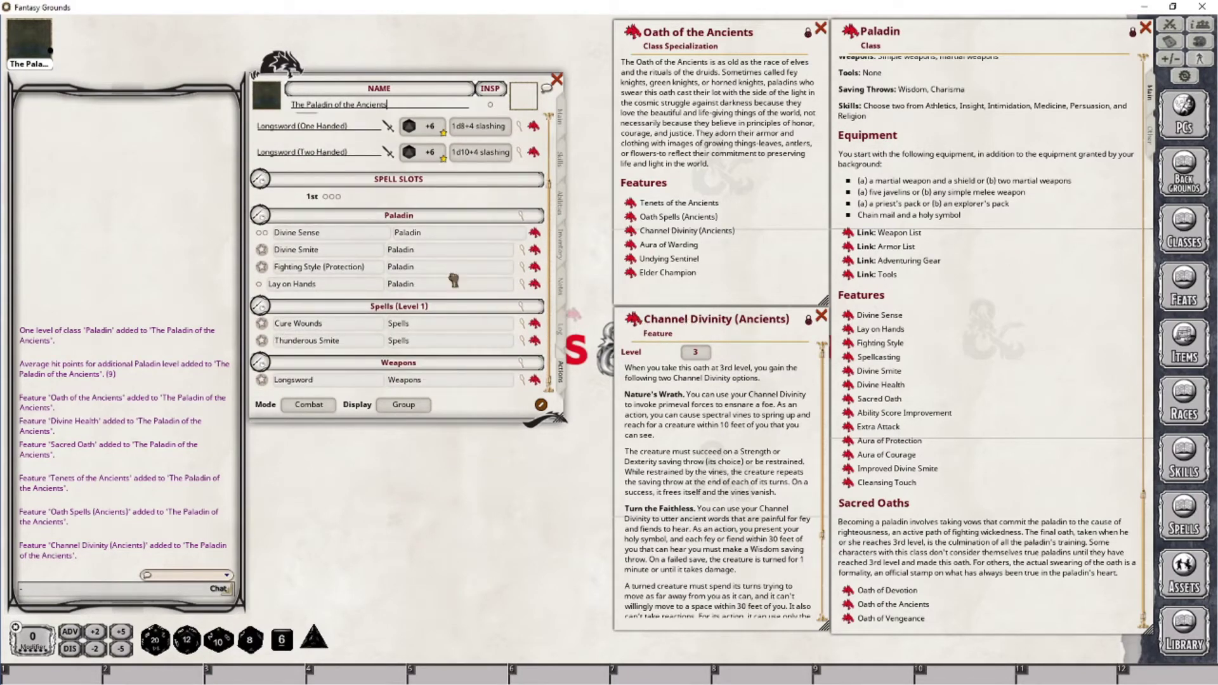
pyautogui.moveTo(454, 280); pyautogui.dragTo(438, 305)
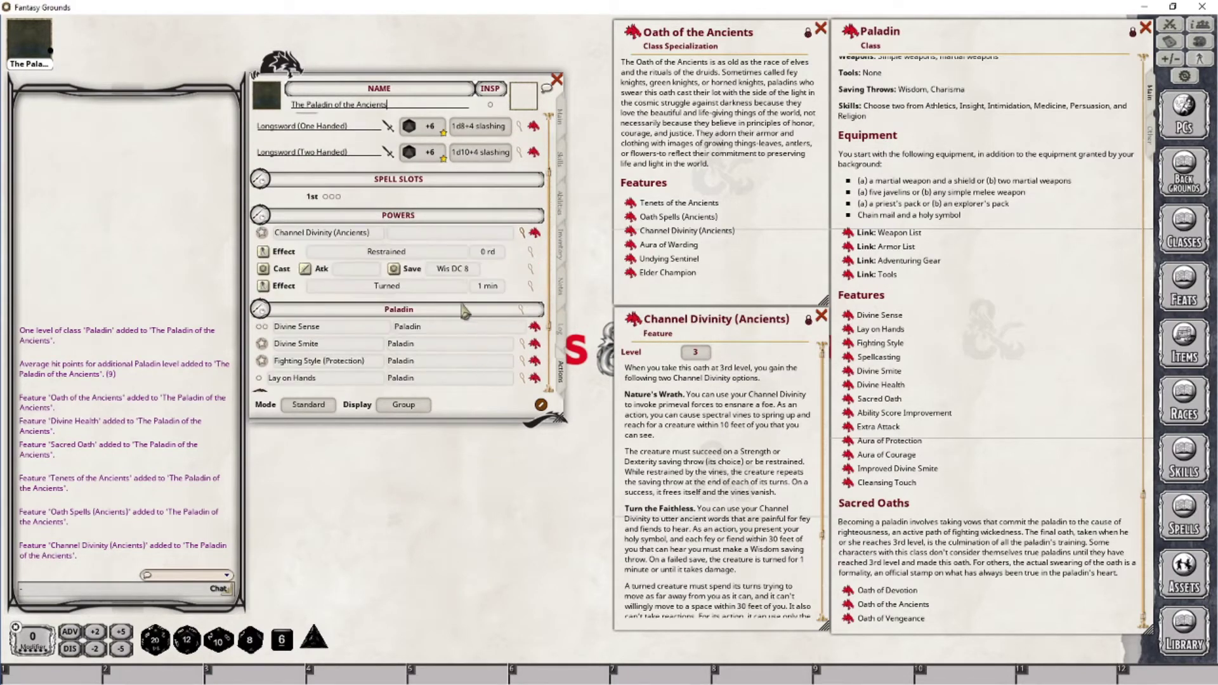
pyautogui.click(417, 235)
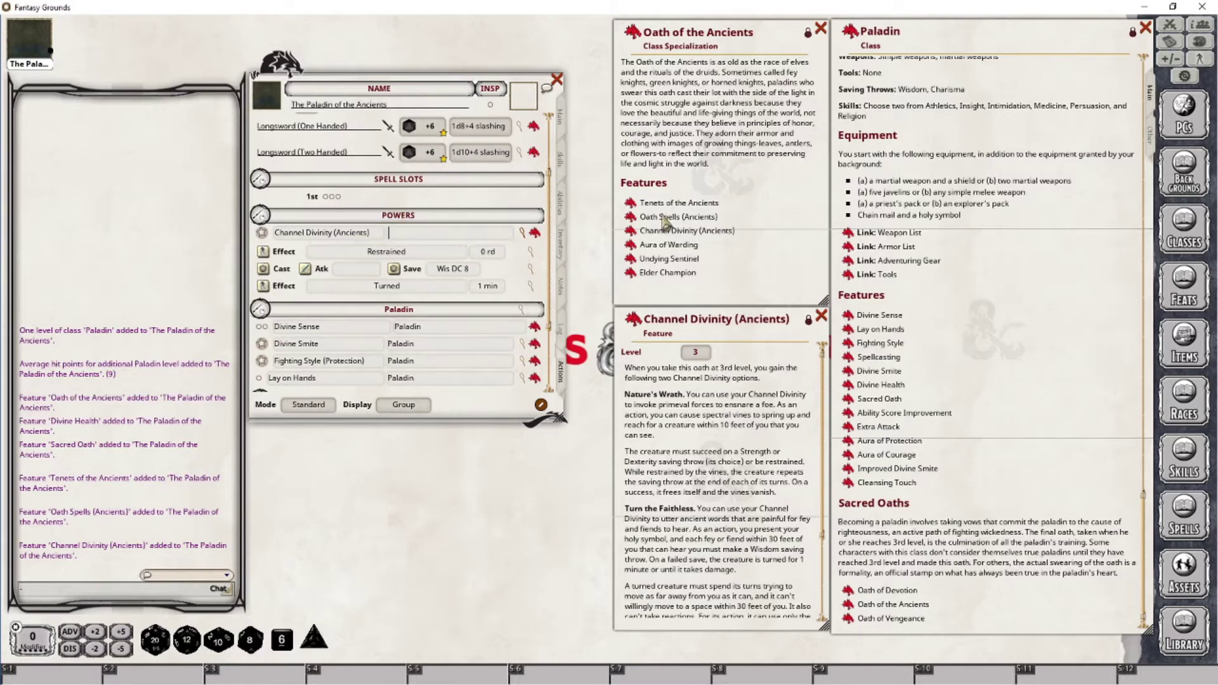
pyautogui.write('Oath of th')
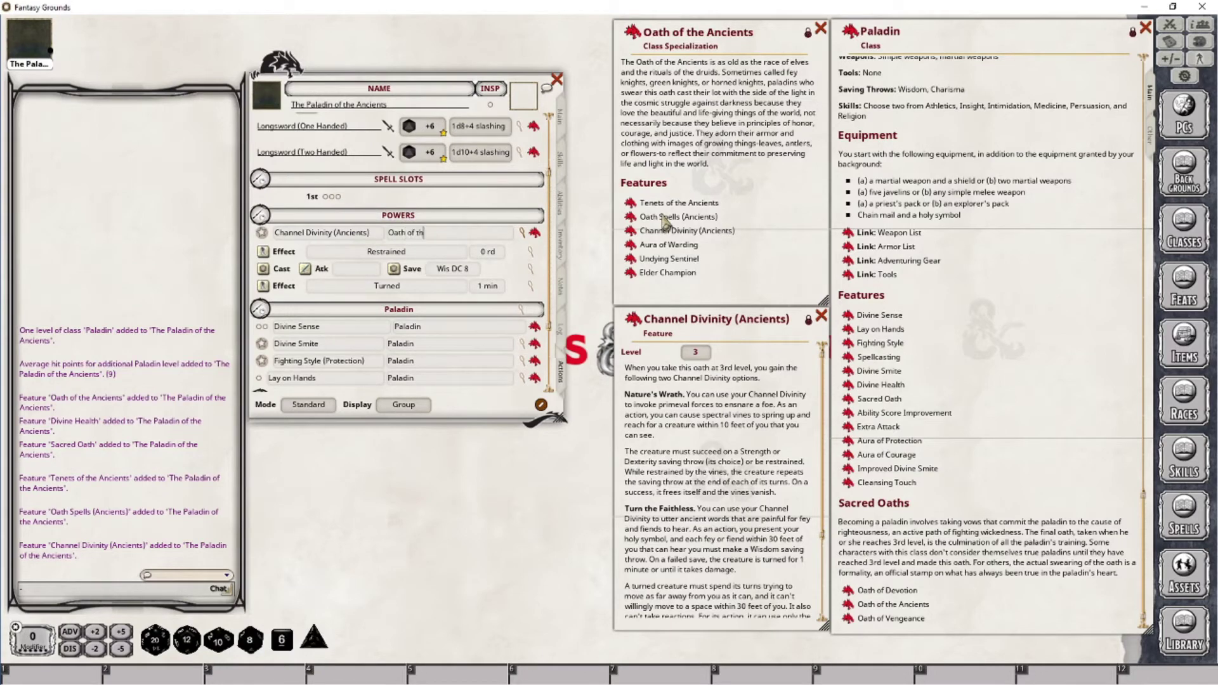
pyautogui.write('e Ancients')
pyautogui.press('Return')
# Step: Set the Oath of the Ancients power group's ability to Charisma
pyautogui.scroll(-3, 704, 476)
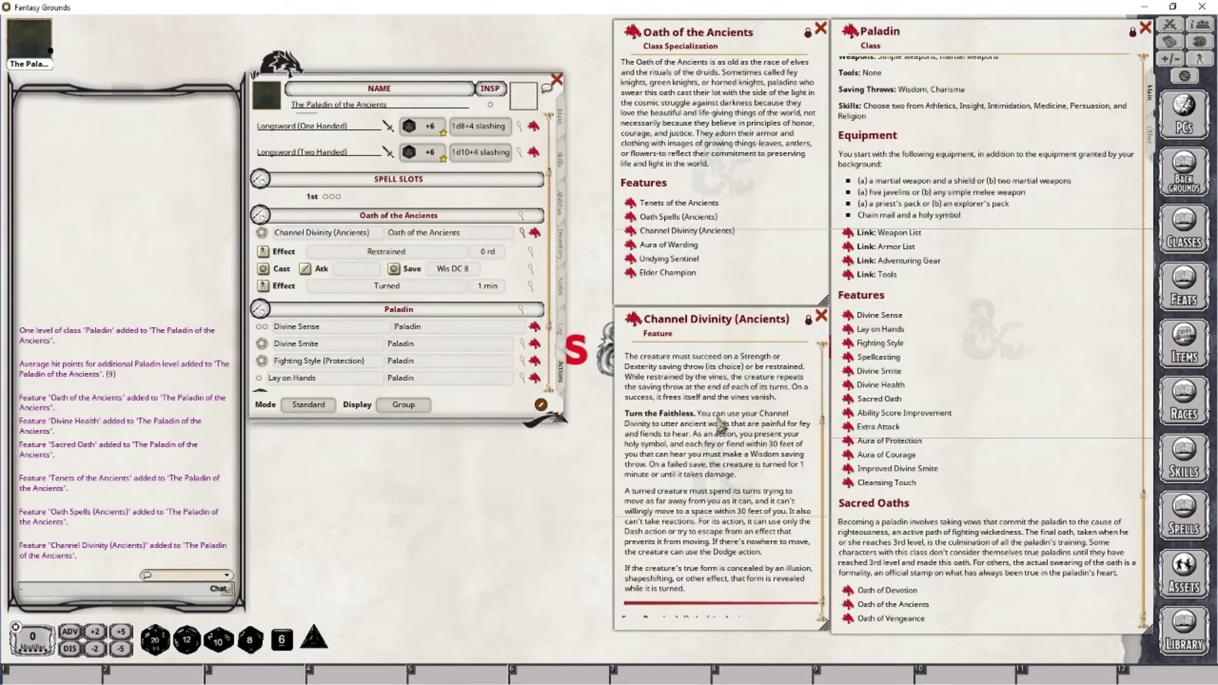
pyautogui.scroll(2, 718, 472)
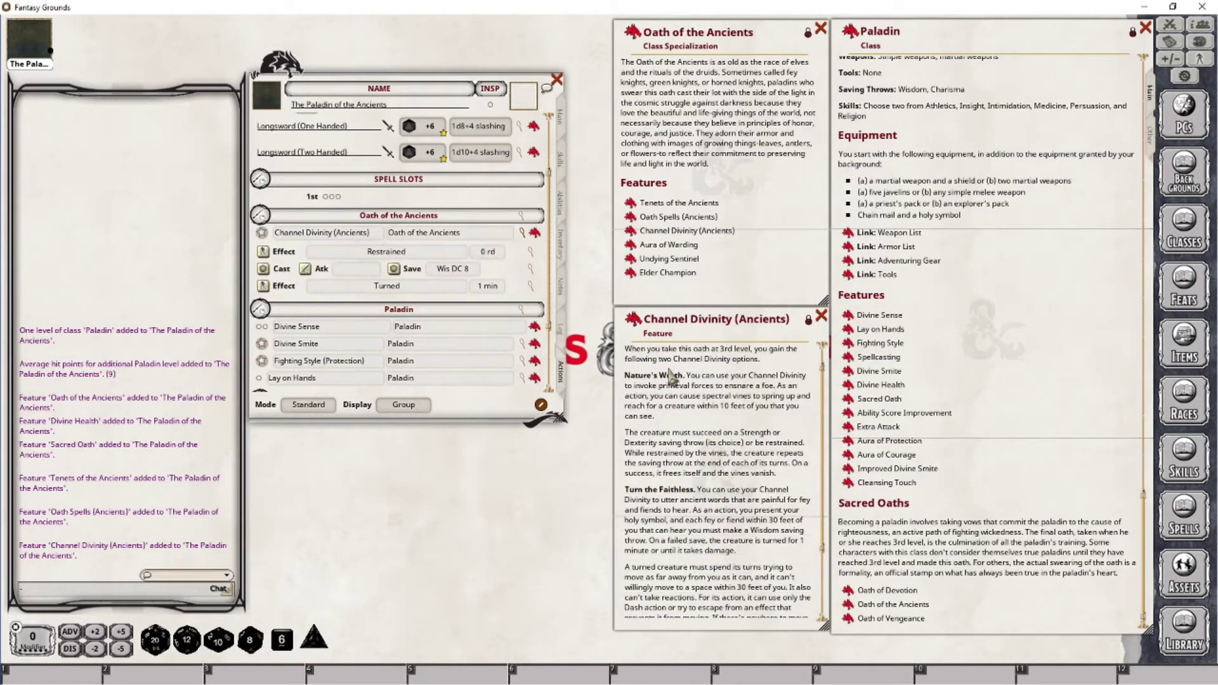
pyautogui.scroll(-2, 718, 531)
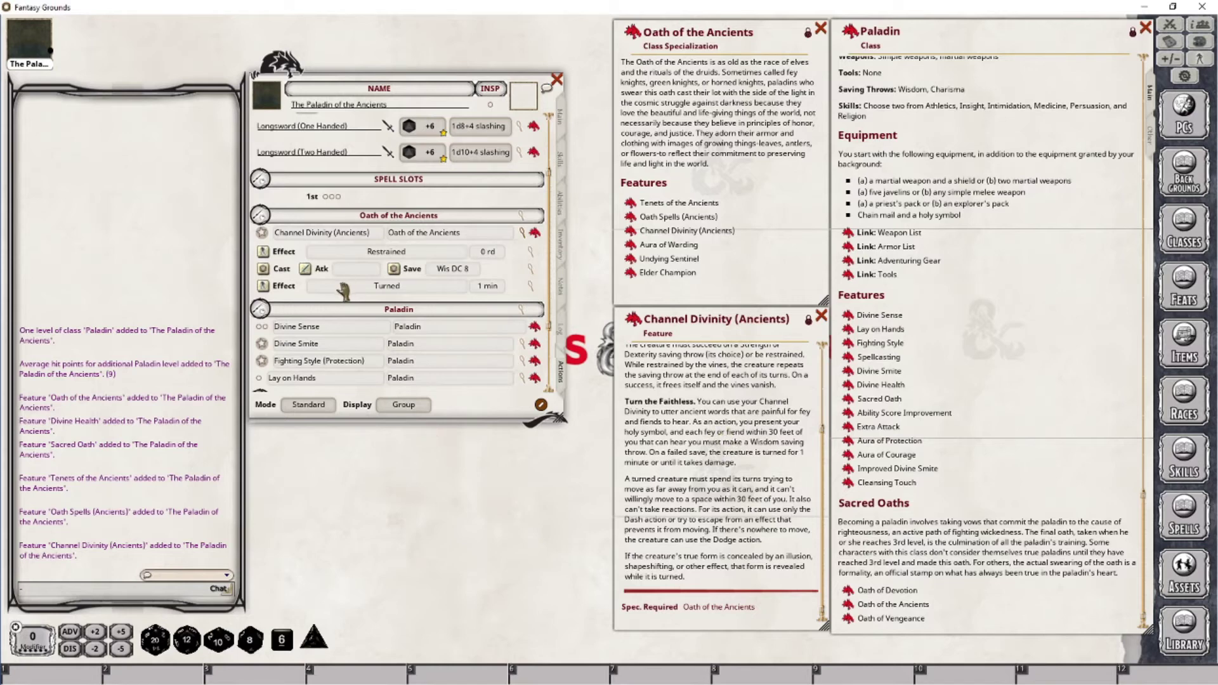
pyautogui.click(522, 217)
pyautogui.moveTo(571, 286); pyautogui.dragTo(717, 259)
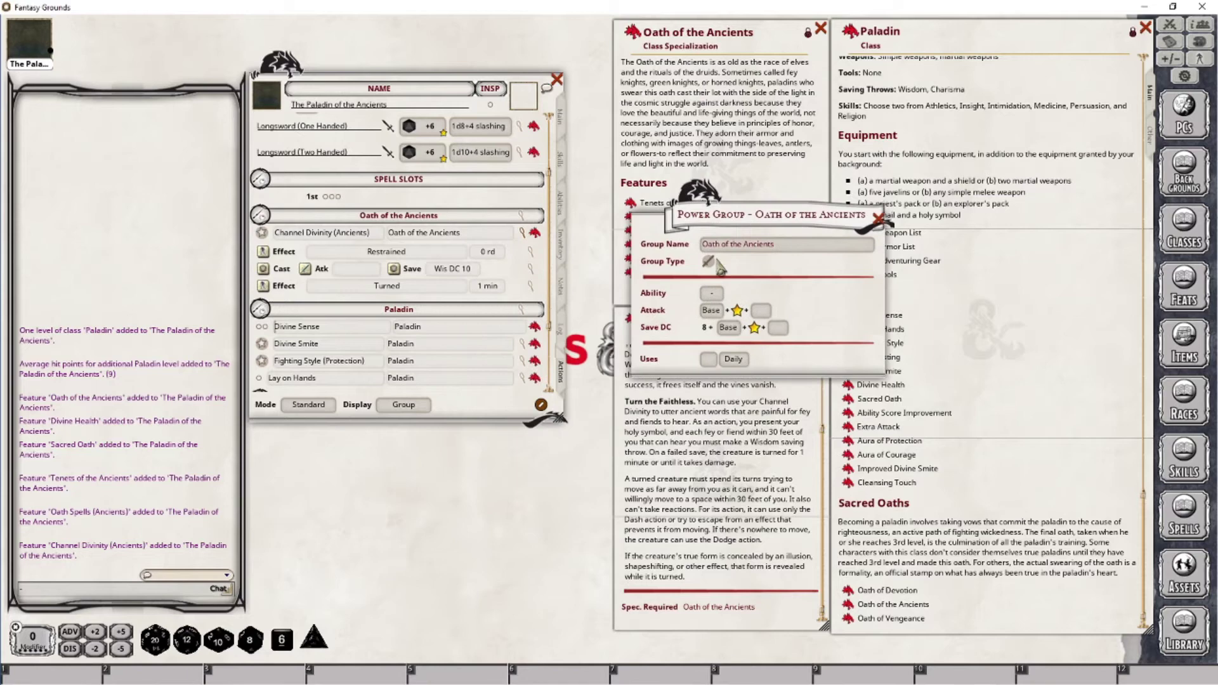
pyautogui.click(719, 296)
pyautogui.click(719, 296)
pyautogui.click(720, 296)
pyautogui.click(711, 293)
pyautogui.click(712, 293)
pyautogui.click(712, 293)
pyautogui.click(879, 217)
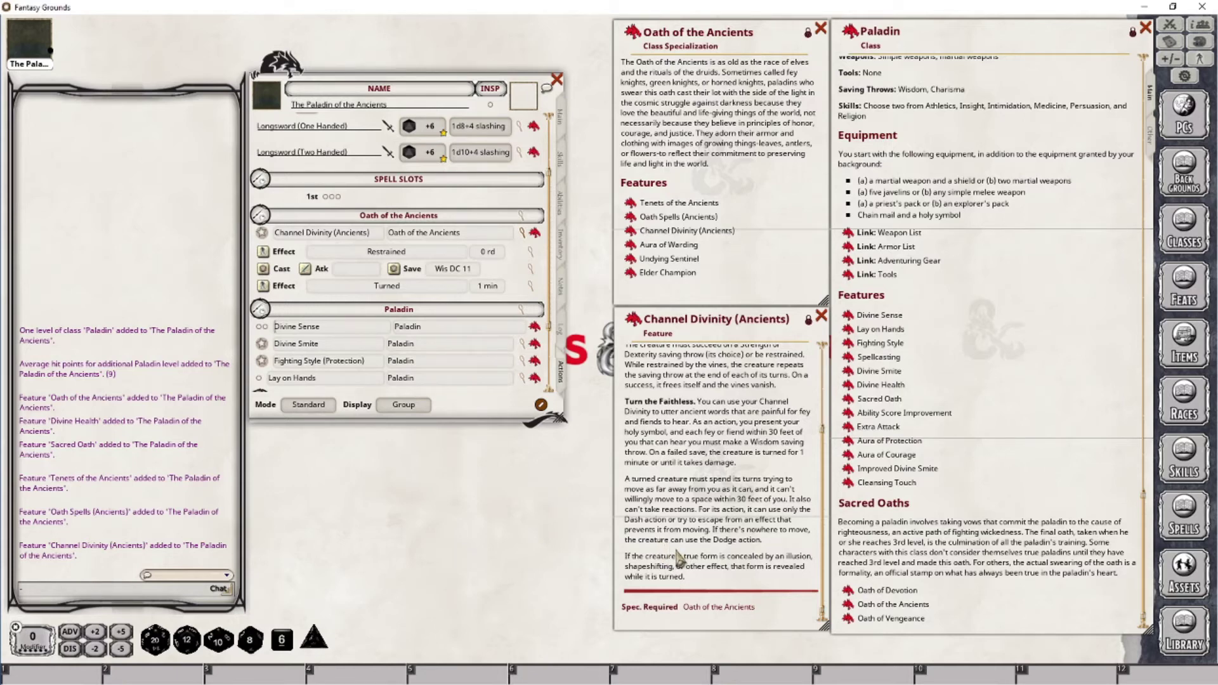
# Step: Add two more cast actions to the Channel Divinity (Ancients) power
pyautogui.scroll(4, 777, 467)
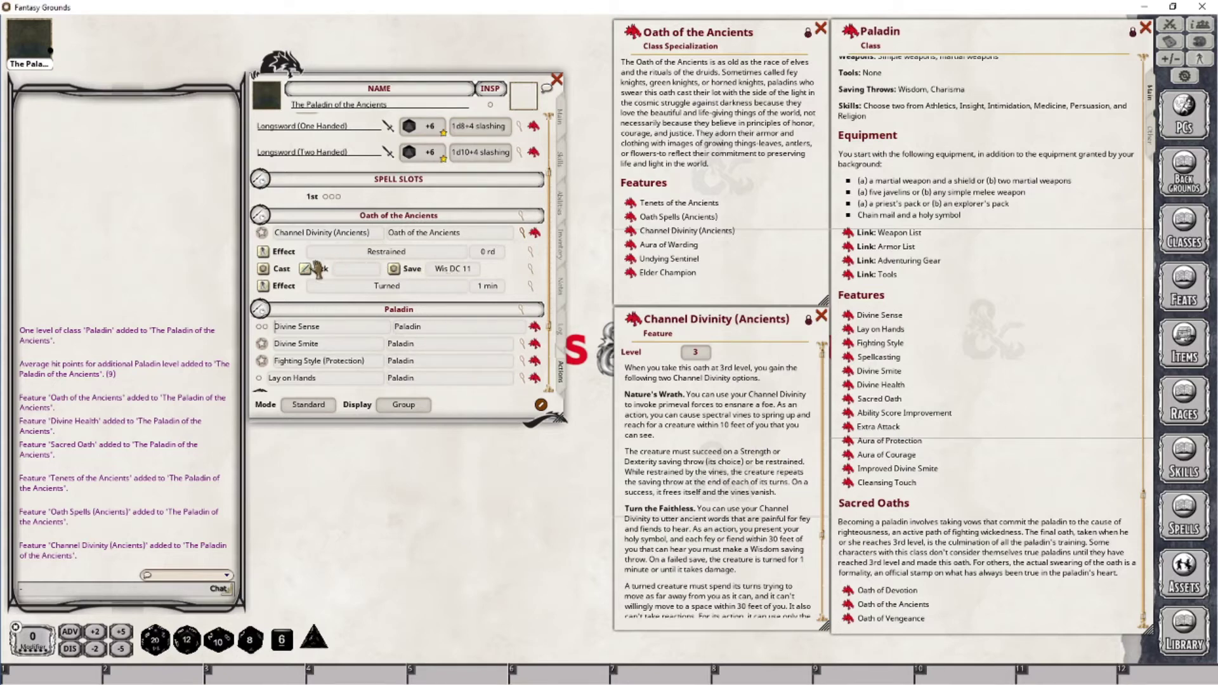
pyautogui.rightClick(486, 269)
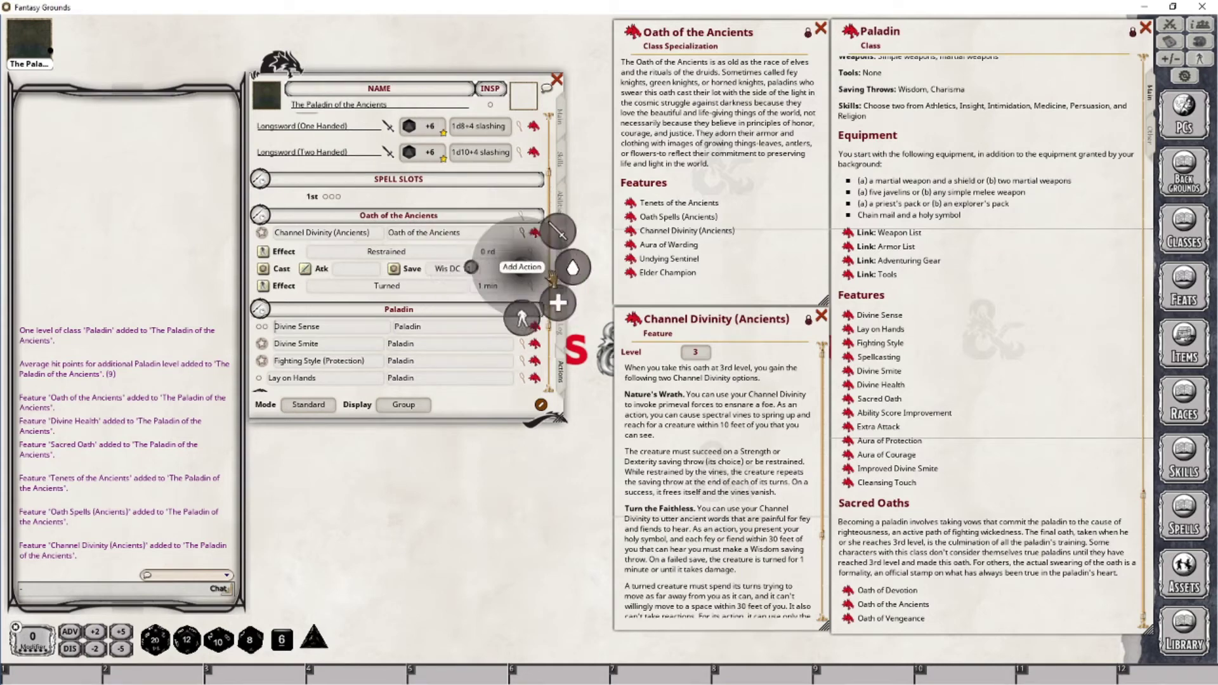
pyautogui.click(559, 236)
pyautogui.rightClick(509, 289)
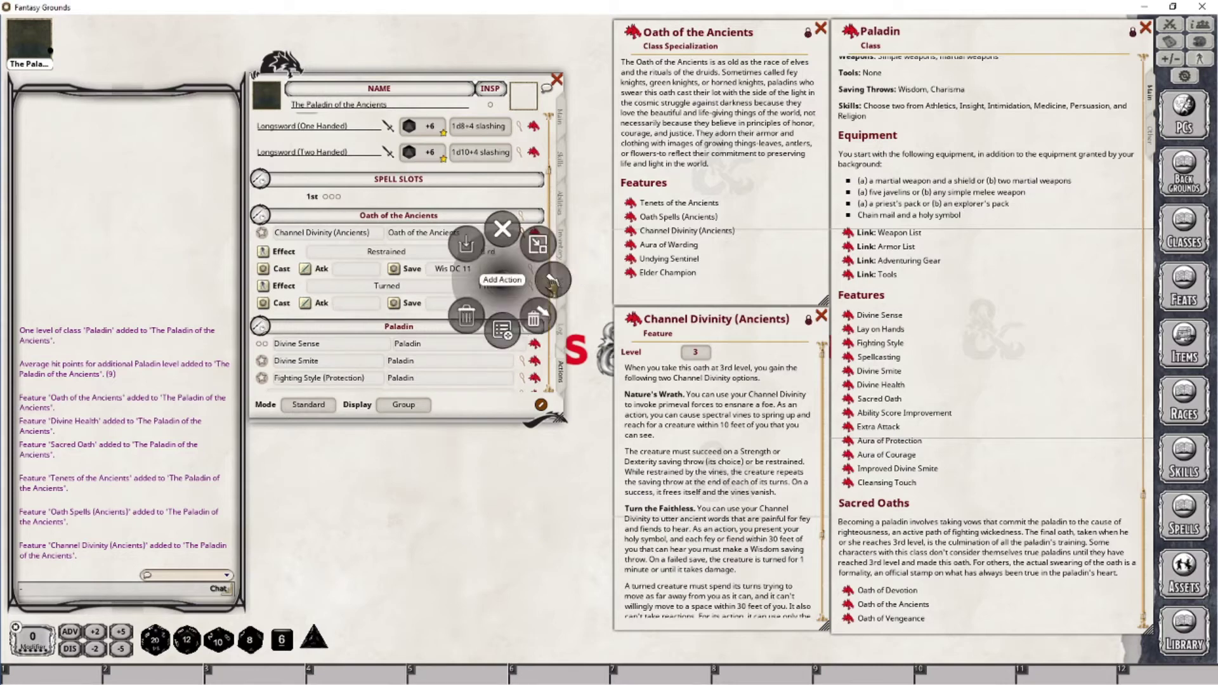
pyautogui.click(580, 254)
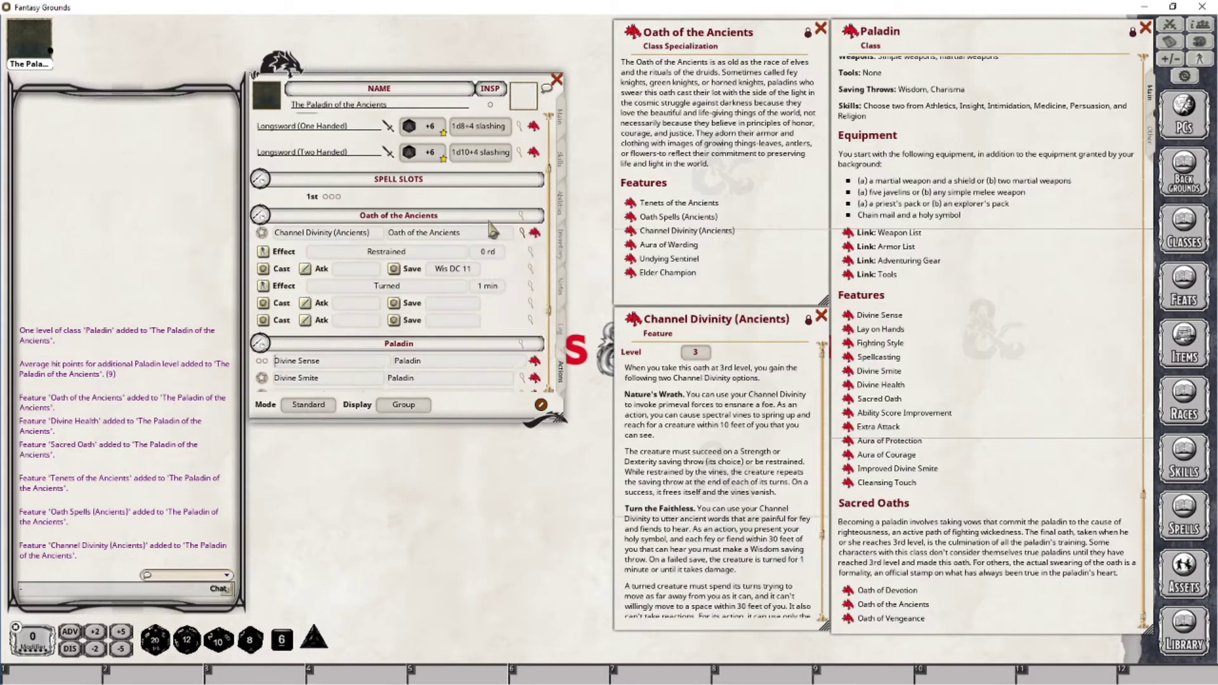
# Step: Set the save type of the two new Channel Divinity cast actions to Str and Dex, and close the feature description
pyautogui.click(531, 303)
pyautogui.click(523, 395)
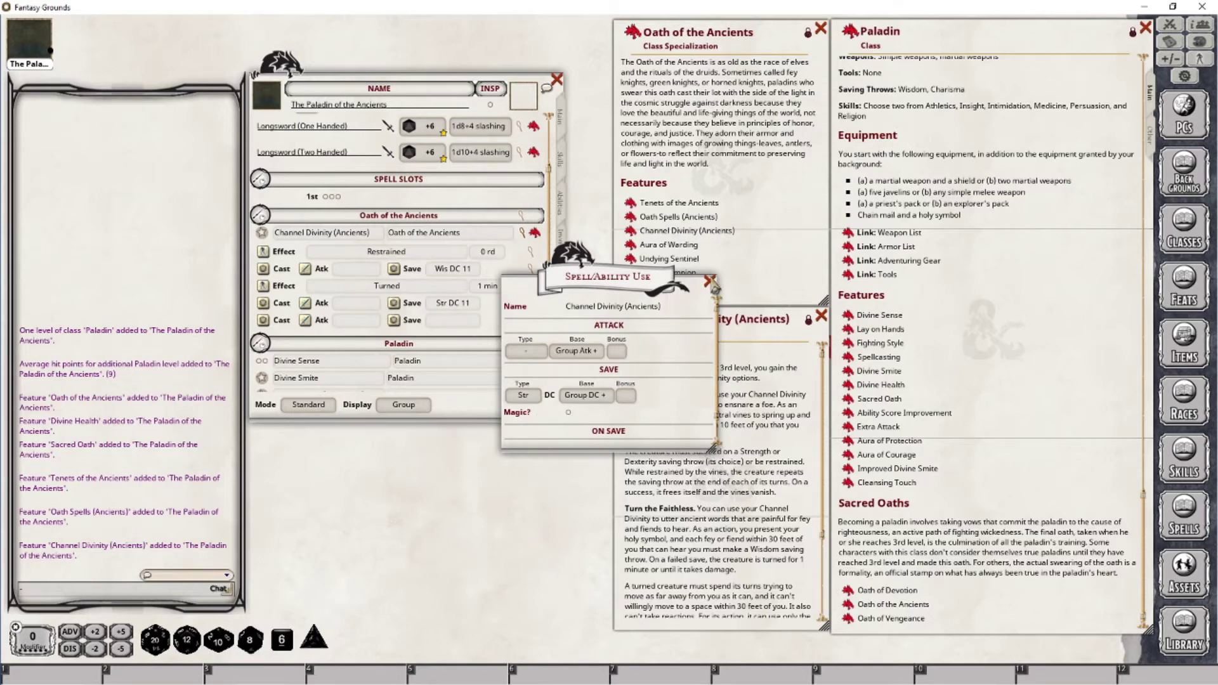
pyautogui.click(709, 281)
pyautogui.click(534, 324)
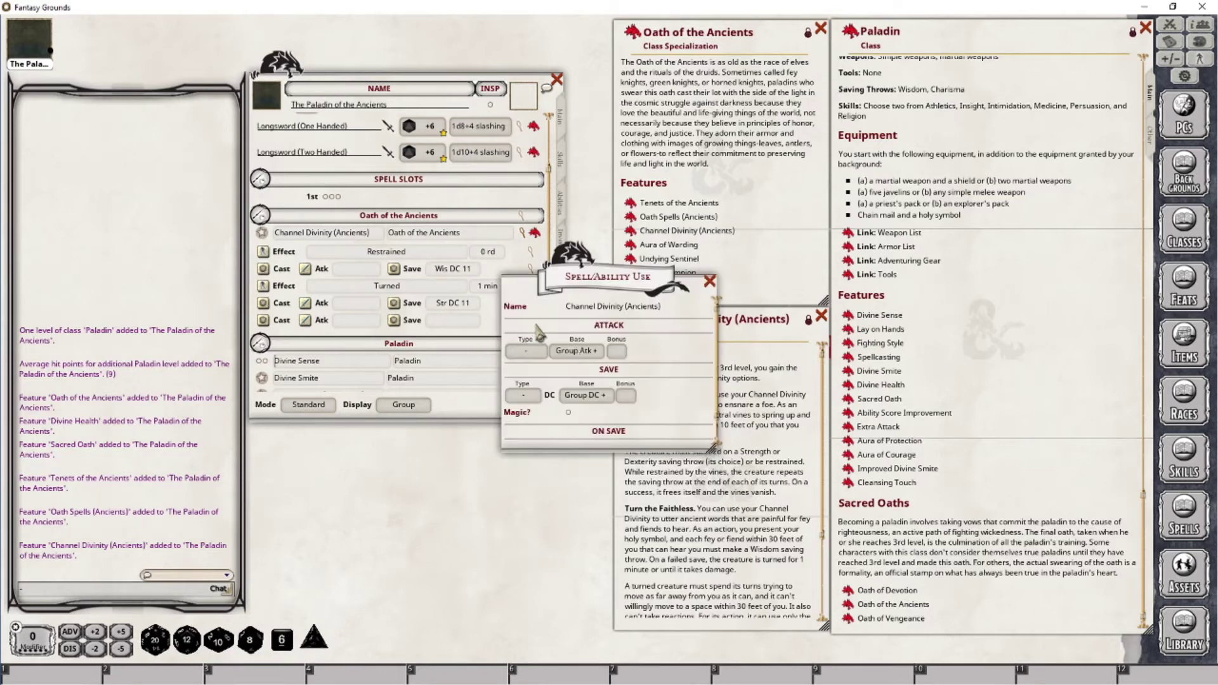
pyautogui.click(530, 397)
pyautogui.click(530, 397)
pyautogui.click(710, 281)
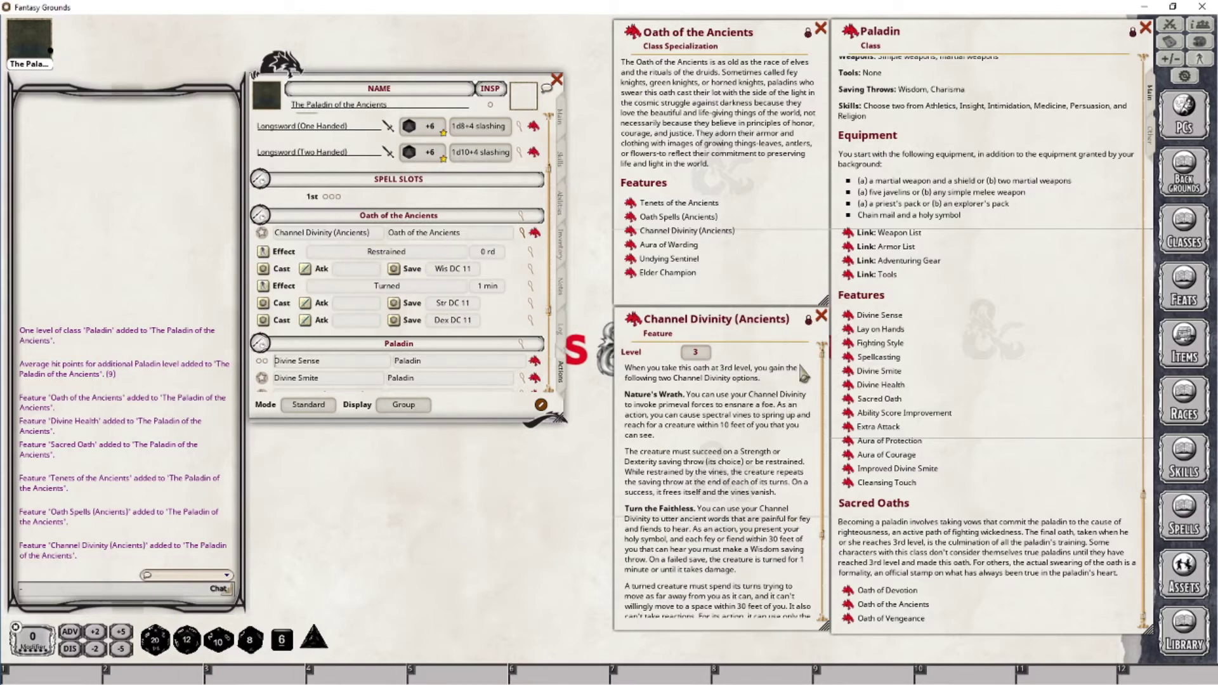
pyautogui.click(821, 316)
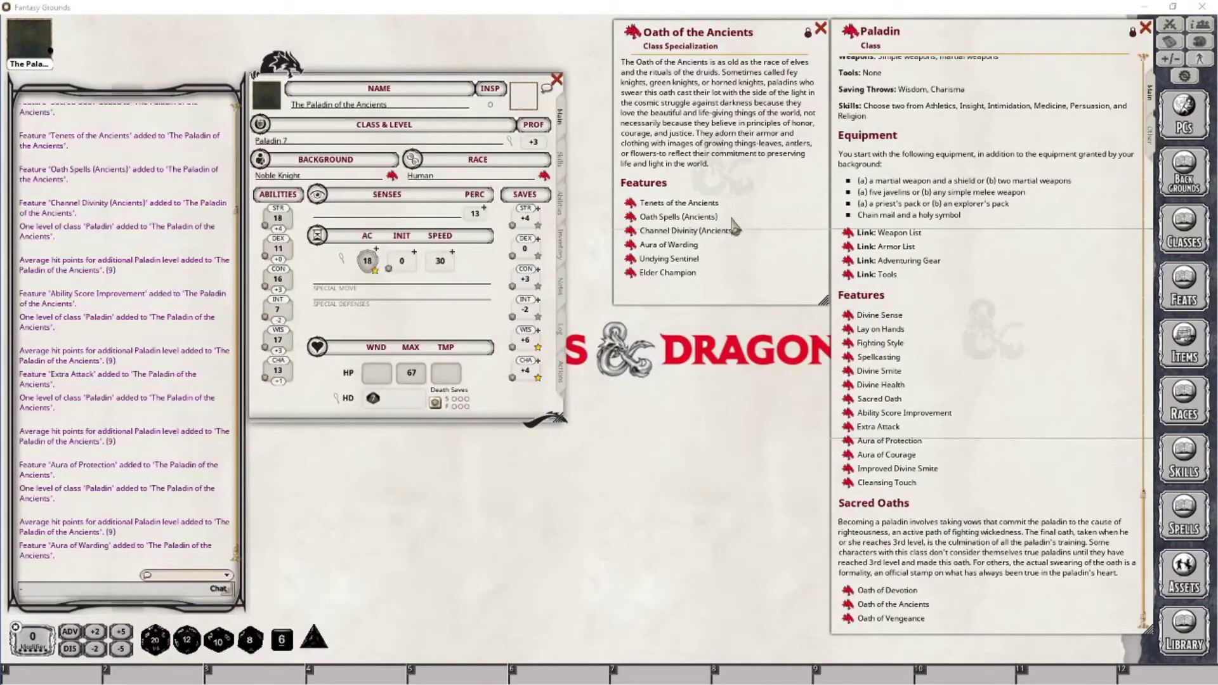
# Step: Add the Aura of Warding feature to the character's powers and assign it to the group "Oath of the Ancients"
pyautogui.click(563, 388)
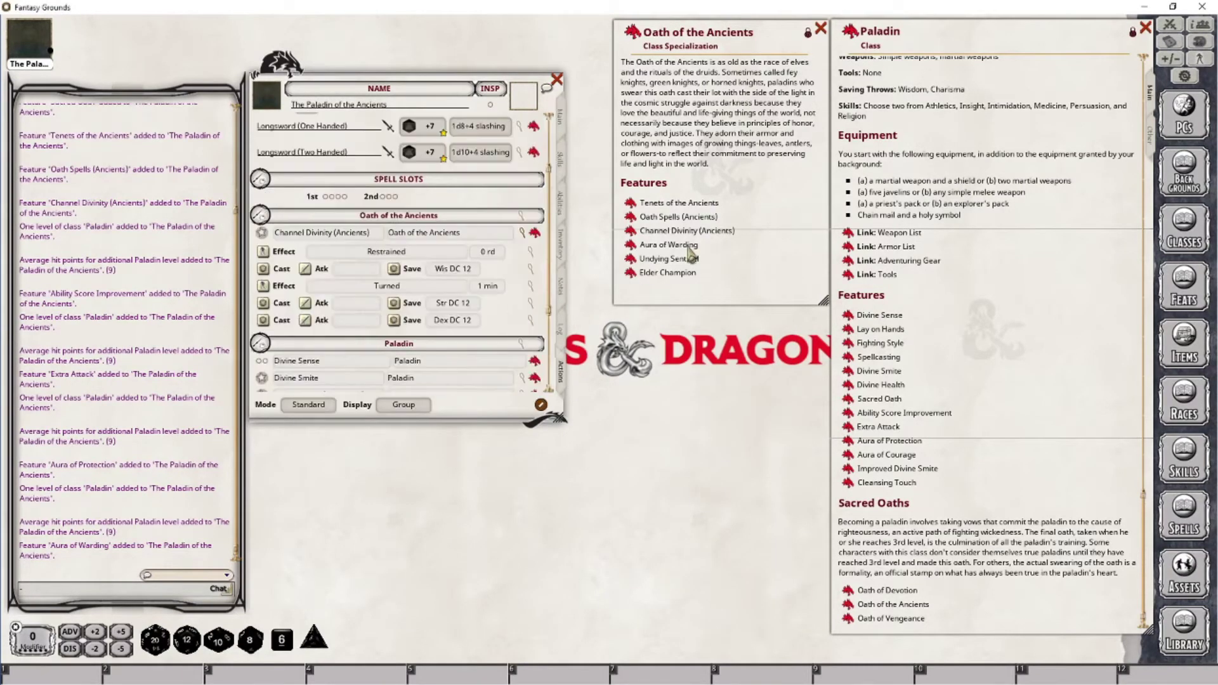
pyautogui.click(630, 246)
pyautogui.moveTo(603, 309); pyautogui.dragTo(720, 326)
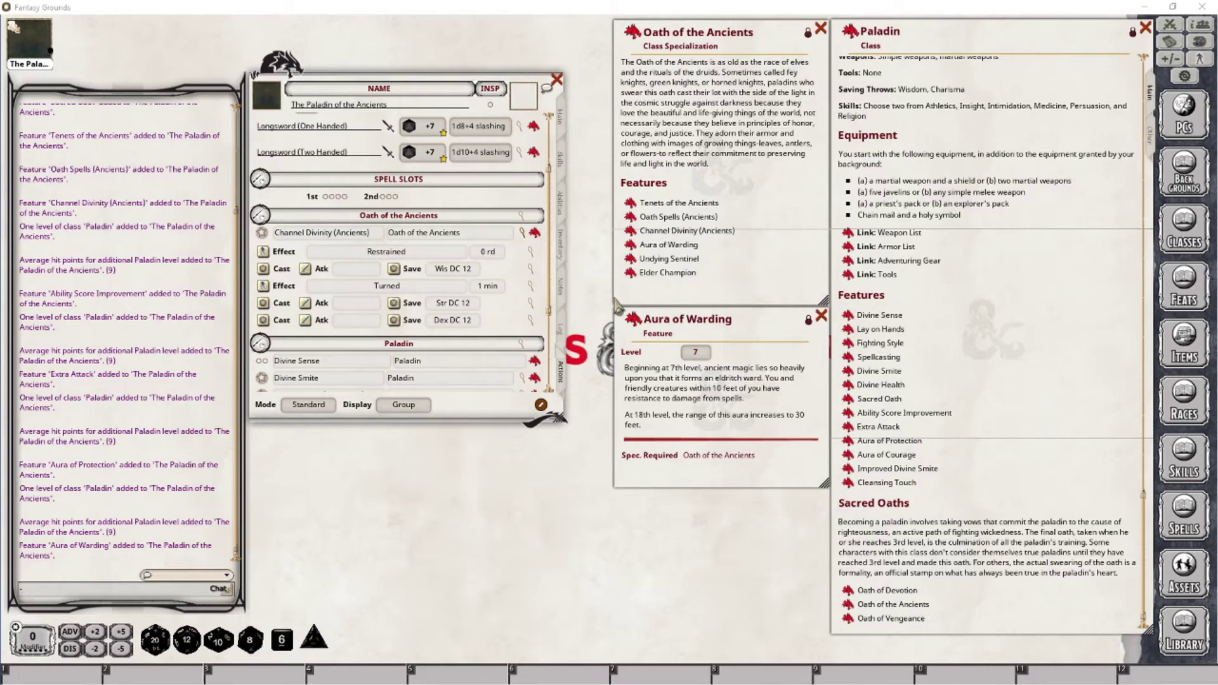
pyautogui.moveTo(634, 319); pyautogui.dragTo(442, 233)
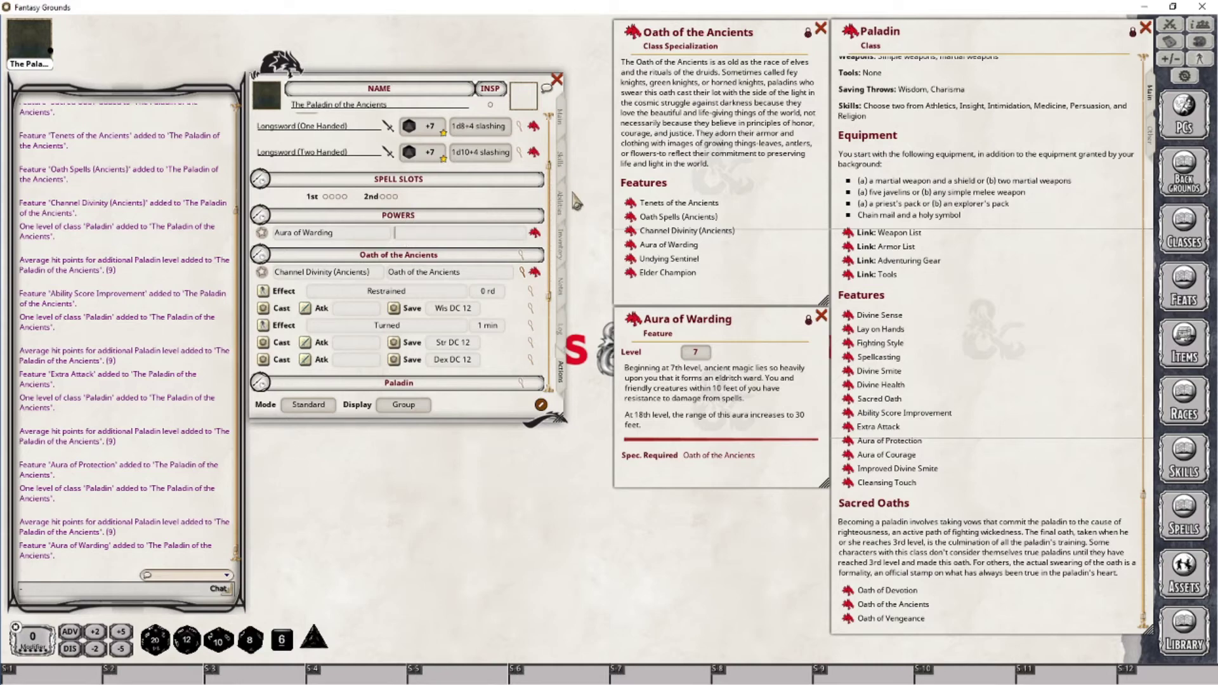
pyautogui.write('Oath of the Ancients')
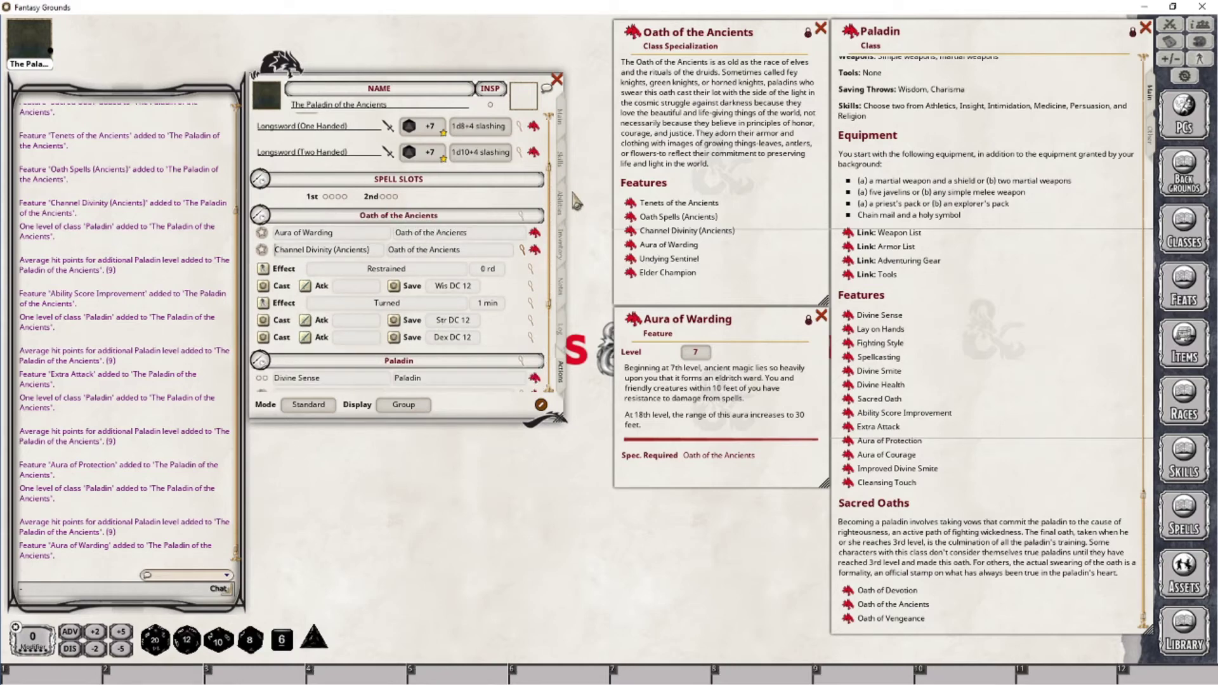
# Step: Add an effect action to the Aura of Warding power and open its effect settings below the character sheet
pyautogui.rightClick(479, 234)
pyautogui.click(516, 234)
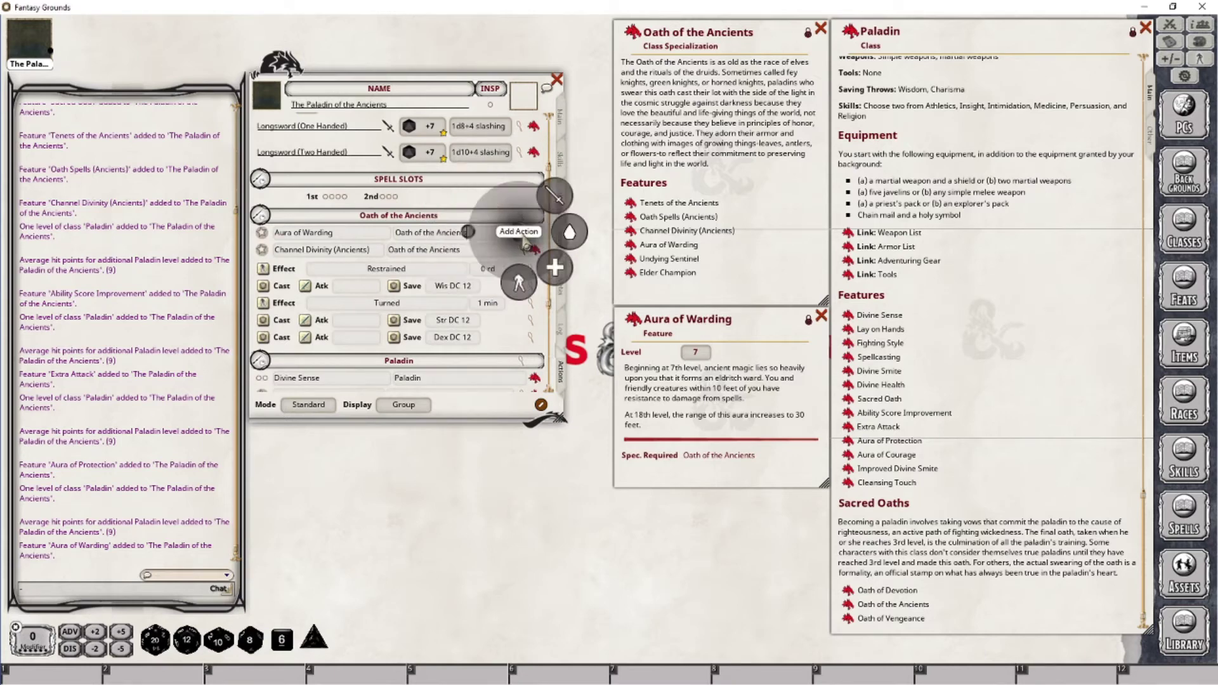
pyautogui.click(519, 280)
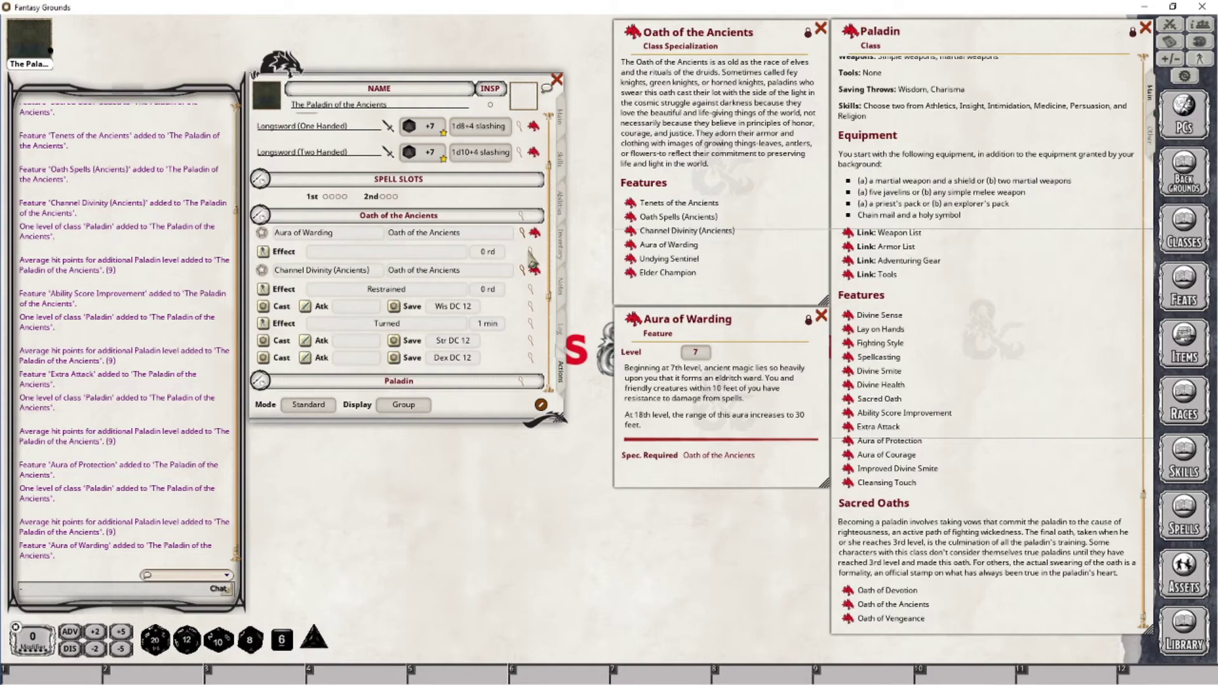
pyautogui.click(530, 252)
pyautogui.moveTo(579, 288); pyautogui.dragTo(469, 477)
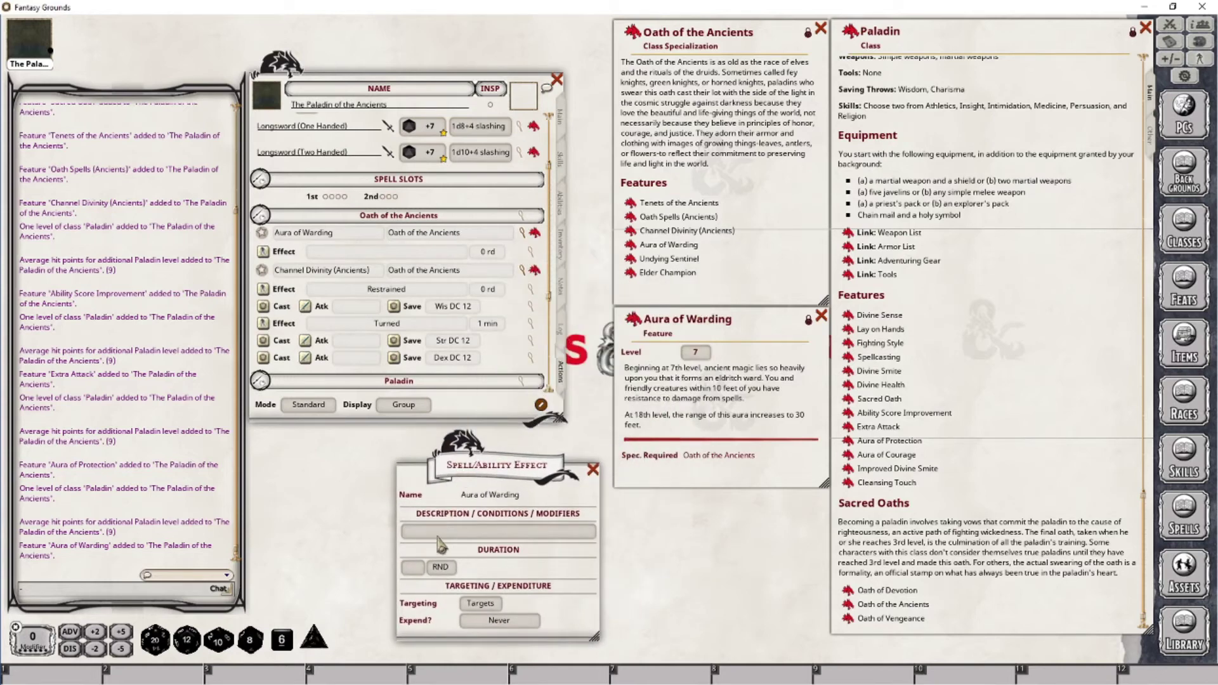
# Step: Set the effect's description to "Aura of Warding; RESIST: all" with expenditure "On next action", and close the effect settings
pyautogui.click(435, 532)
pyautogui.write('Aura')
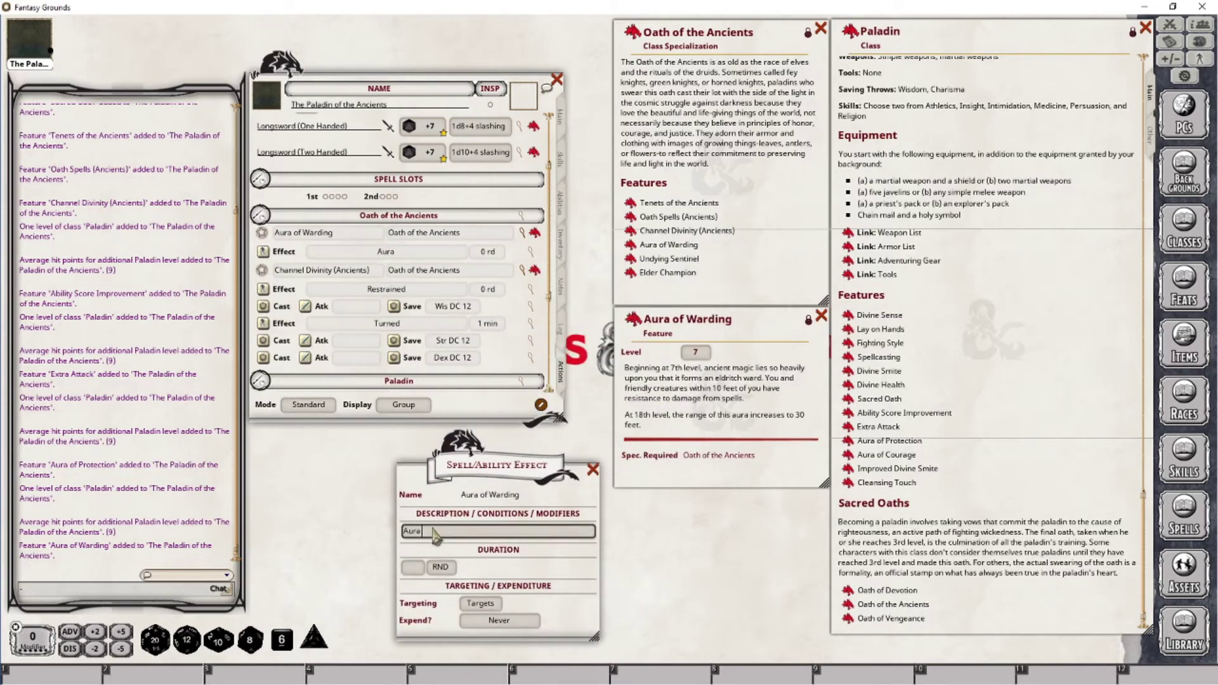
pyautogui.write(' of Warding; RES')
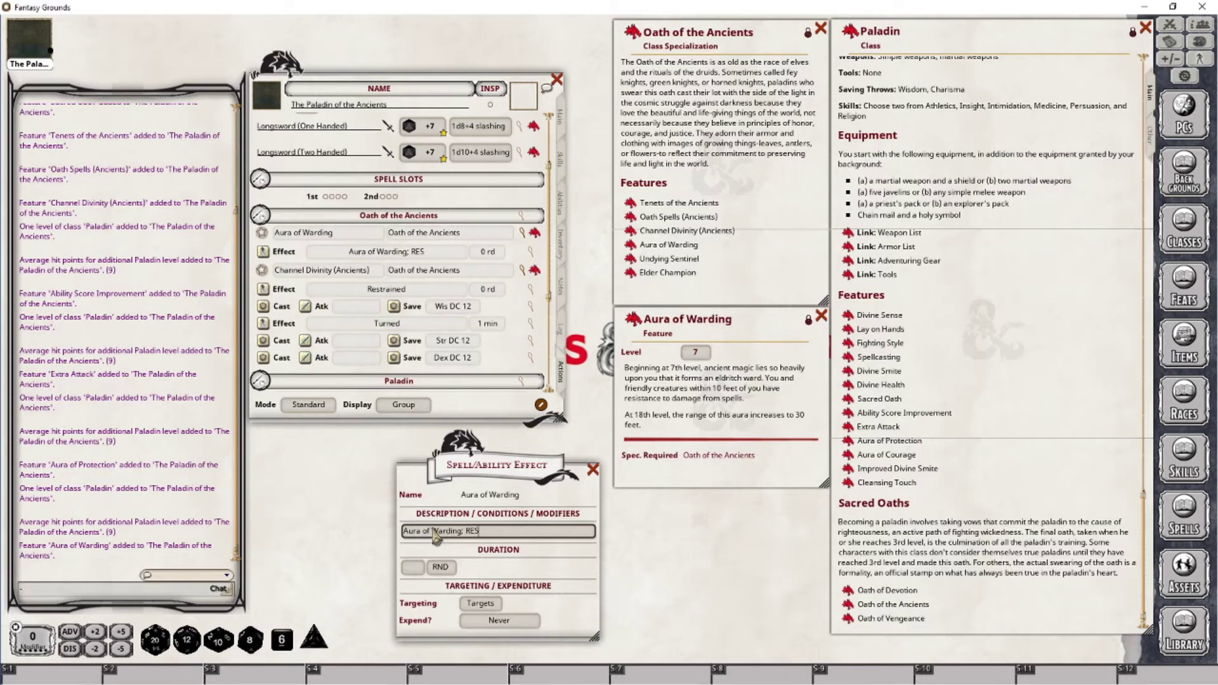
pyautogui.write('IST: all')
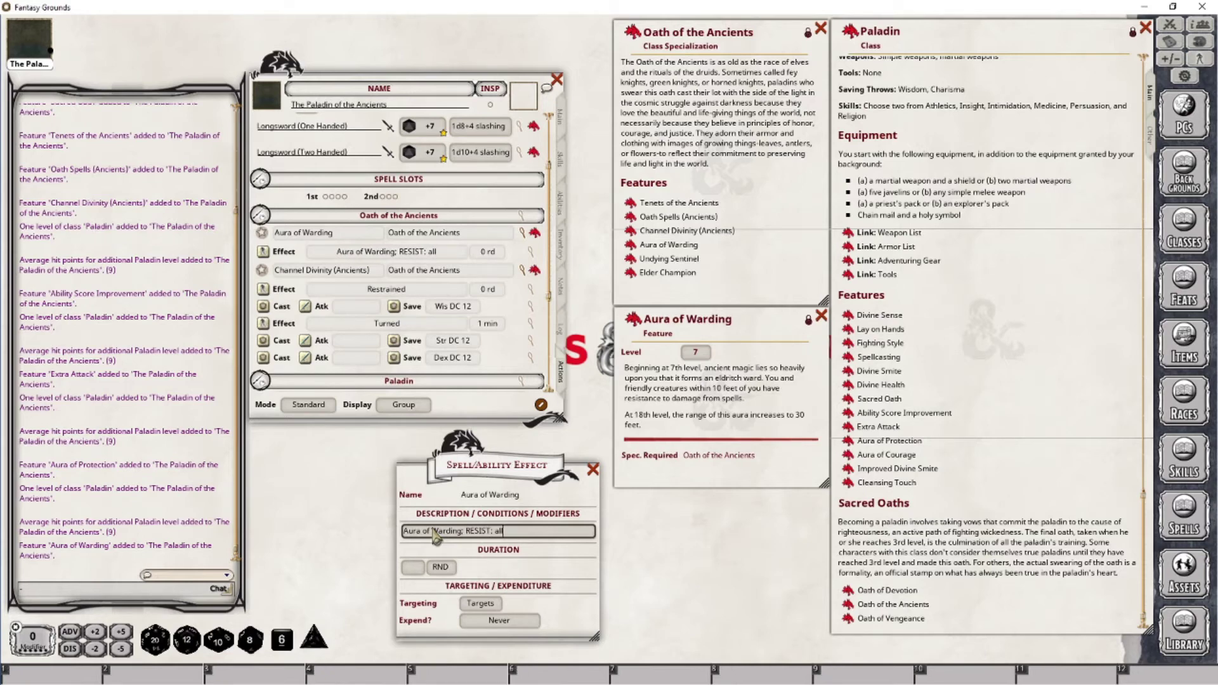
pyautogui.click(532, 622)
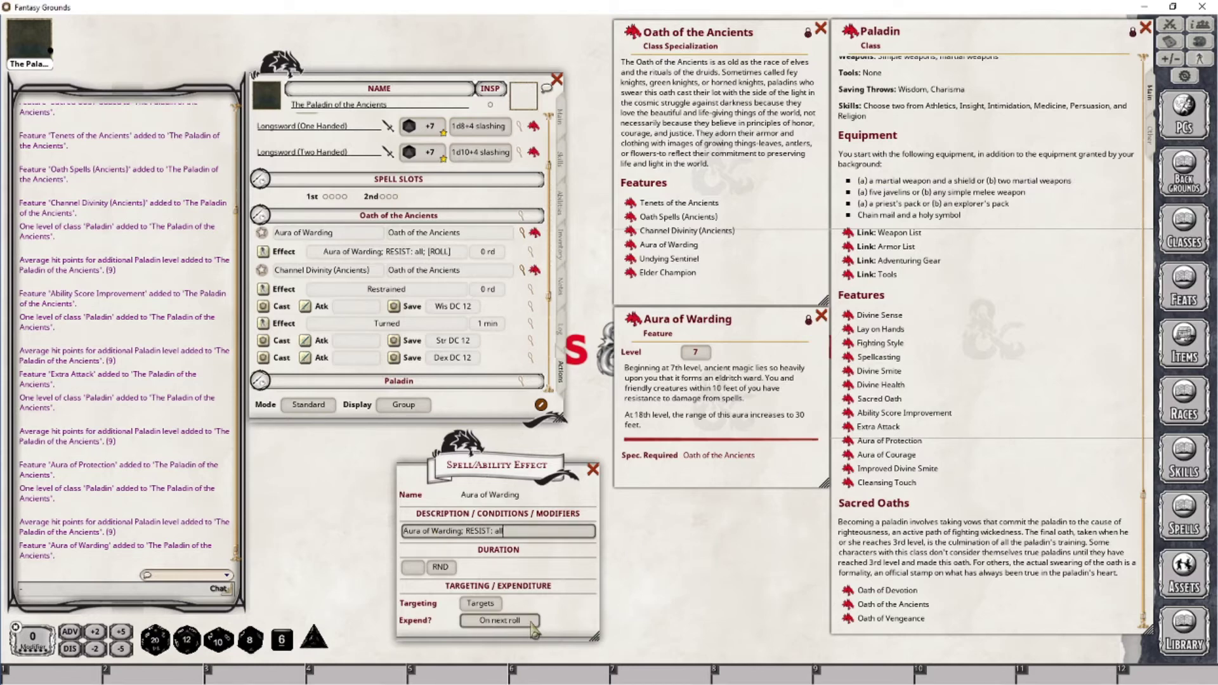
pyautogui.click(533, 623)
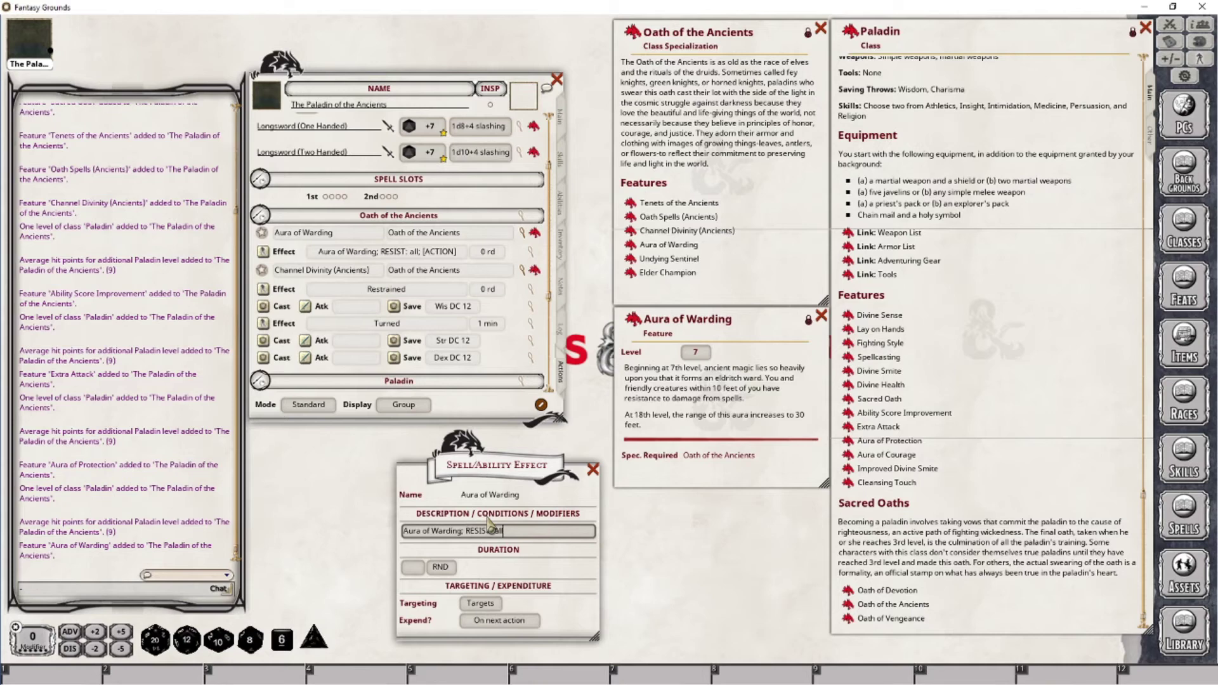
pyautogui.click(593, 477)
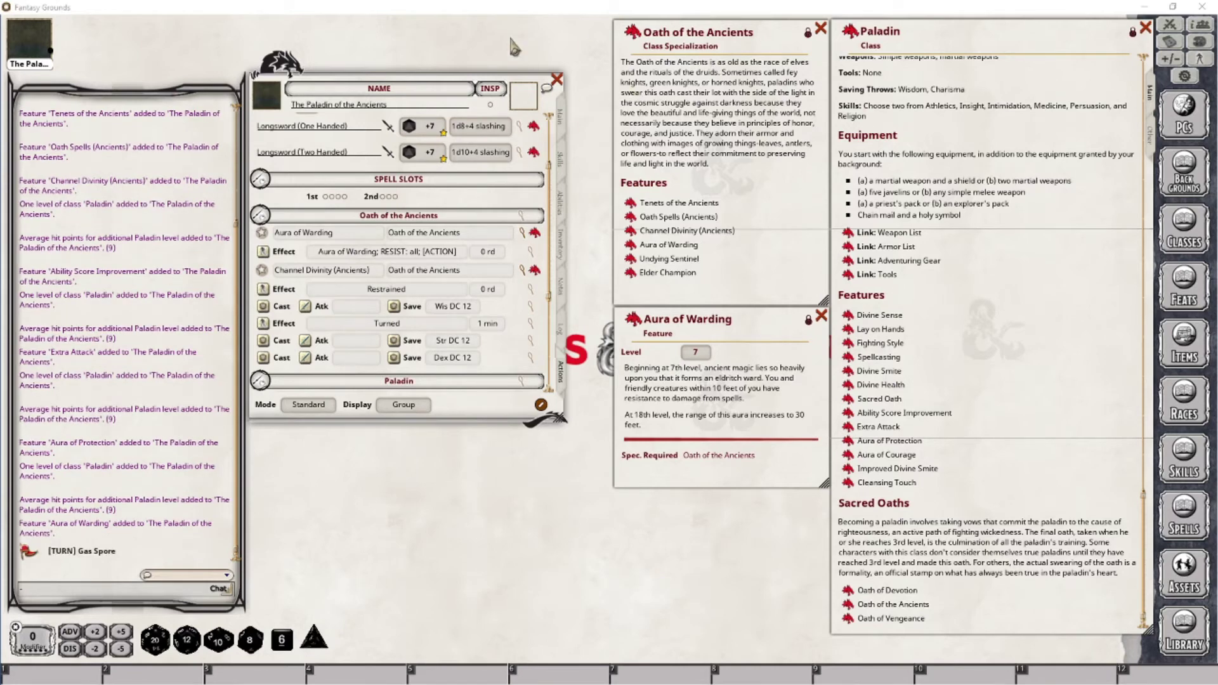
# Step: Set the character's portrait to Paladin_Human_Male4.jpg from the portrait library
pyautogui.click(267, 96)
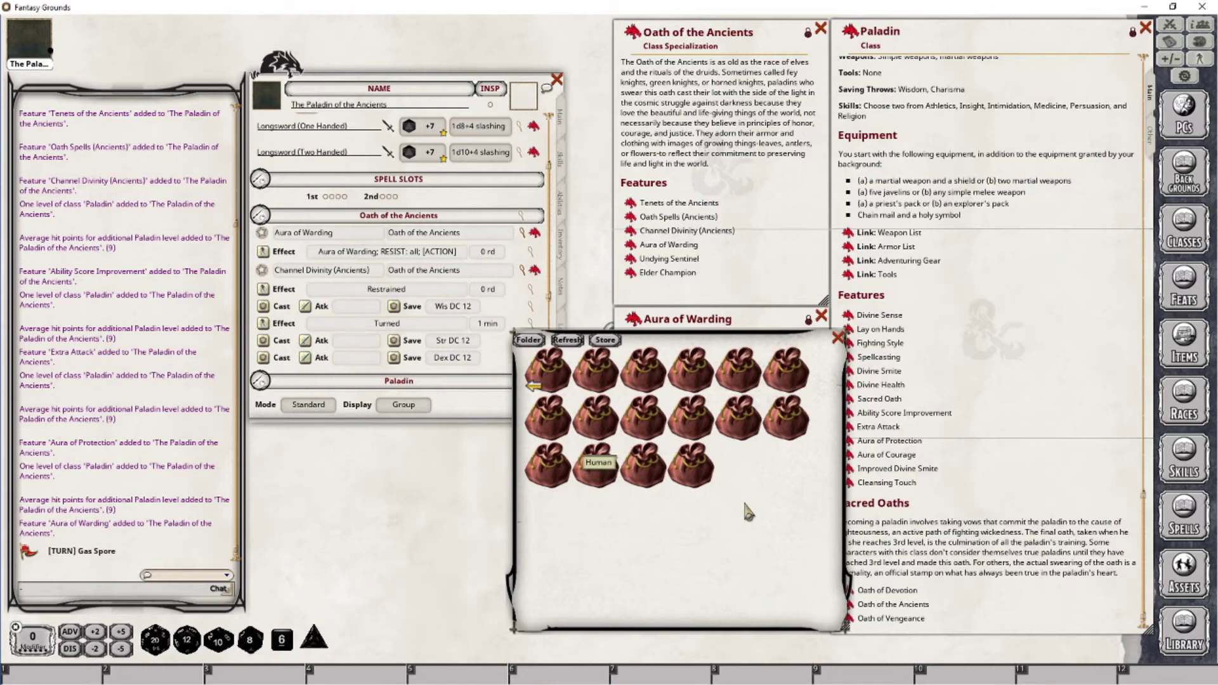
pyautogui.scroll(-5, 745, 502)
pyautogui.scroll(-3, 739, 477)
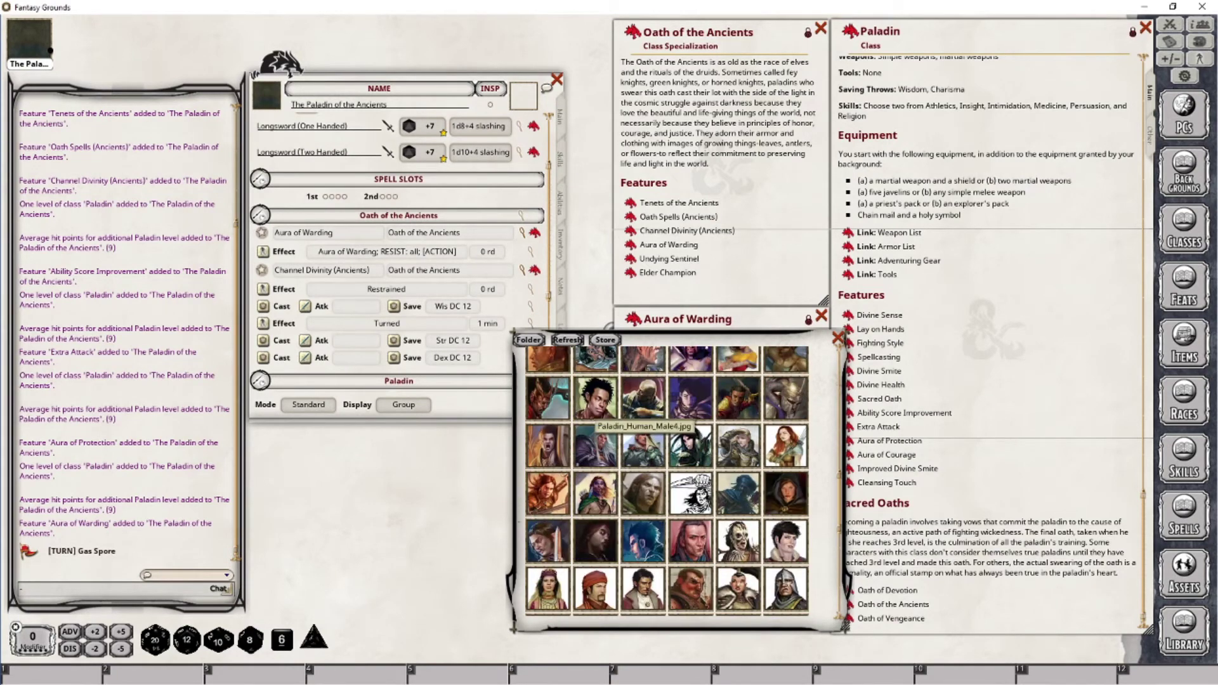
pyautogui.click(643, 444)
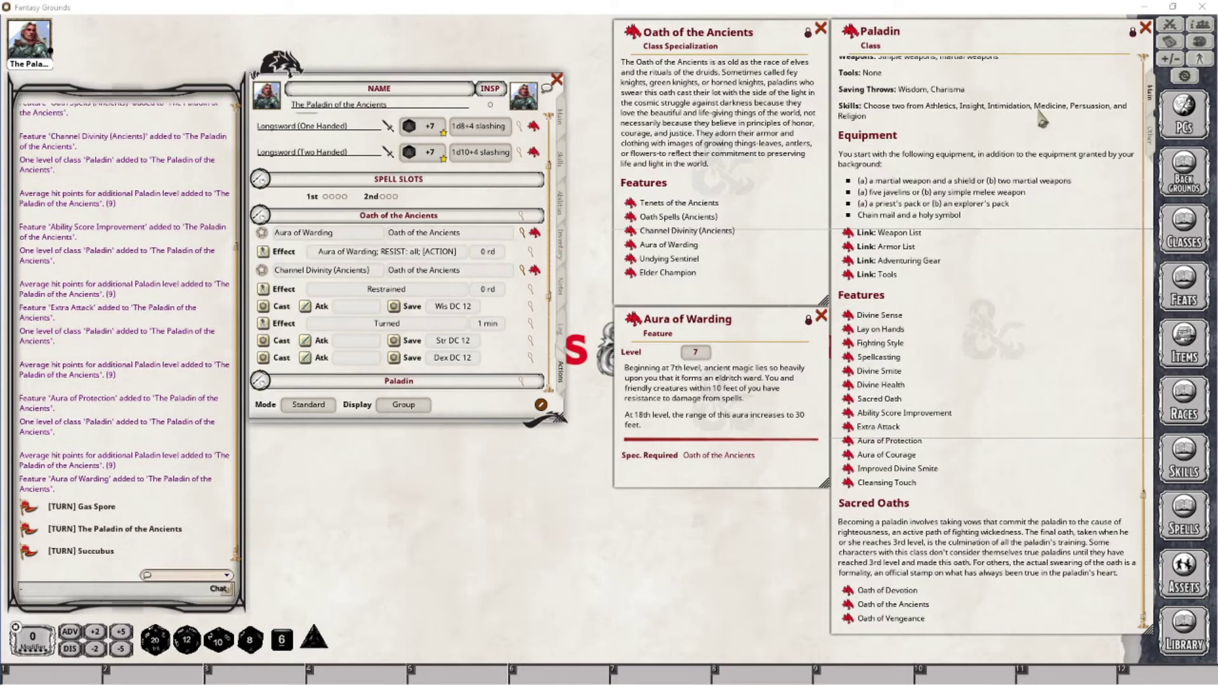
# Step: Open the combat tracker and place it over the Paladin class window, clear of the Aura of Warding description
pyautogui.click(1170, 26)
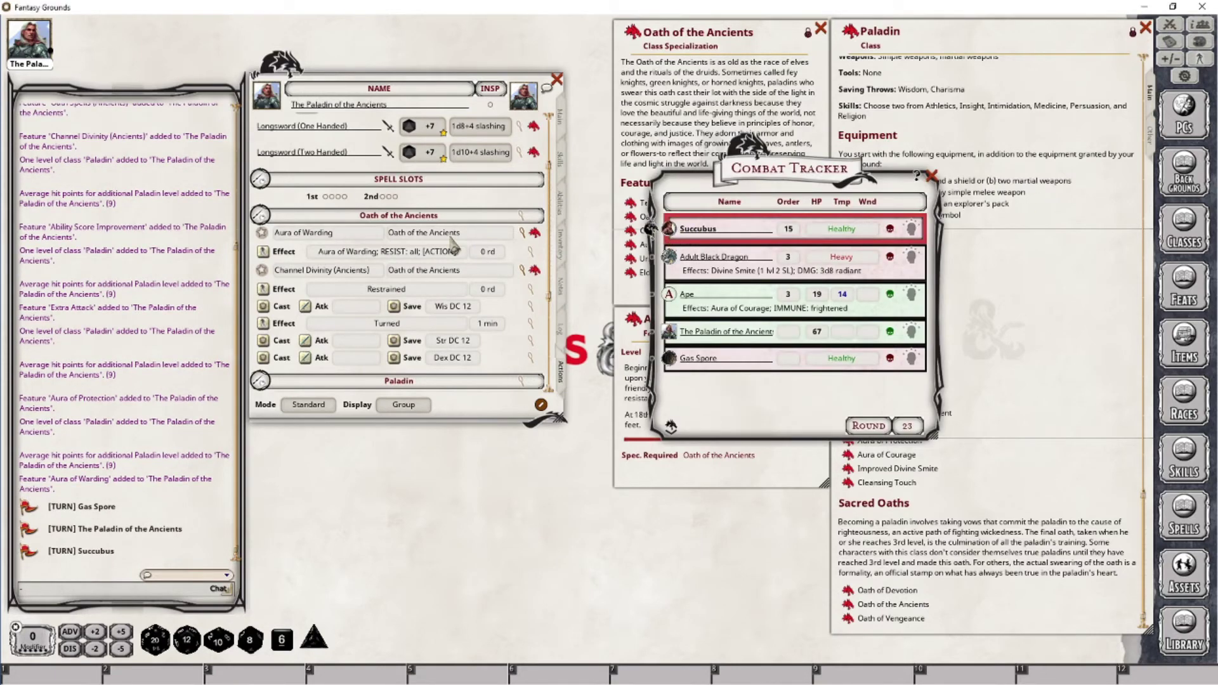
pyautogui.moveTo(755, 175); pyautogui.dragTo(928, 186)
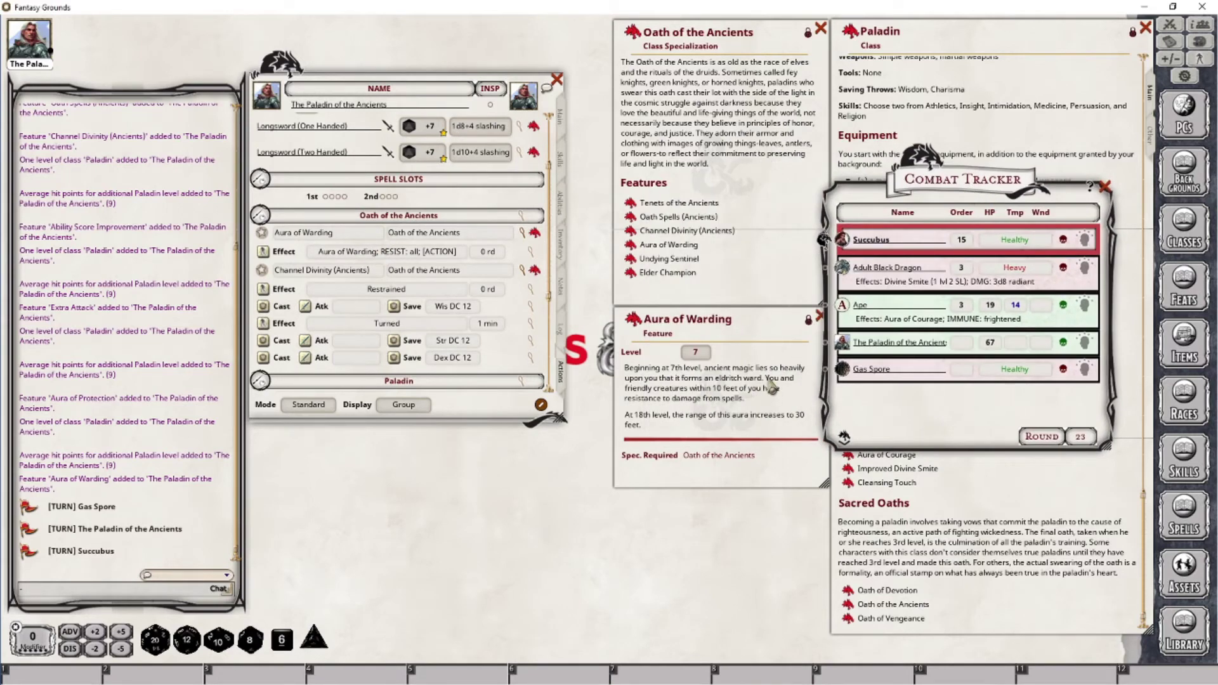
pyautogui.moveTo(959, 197); pyautogui.dragTo(890, 261)
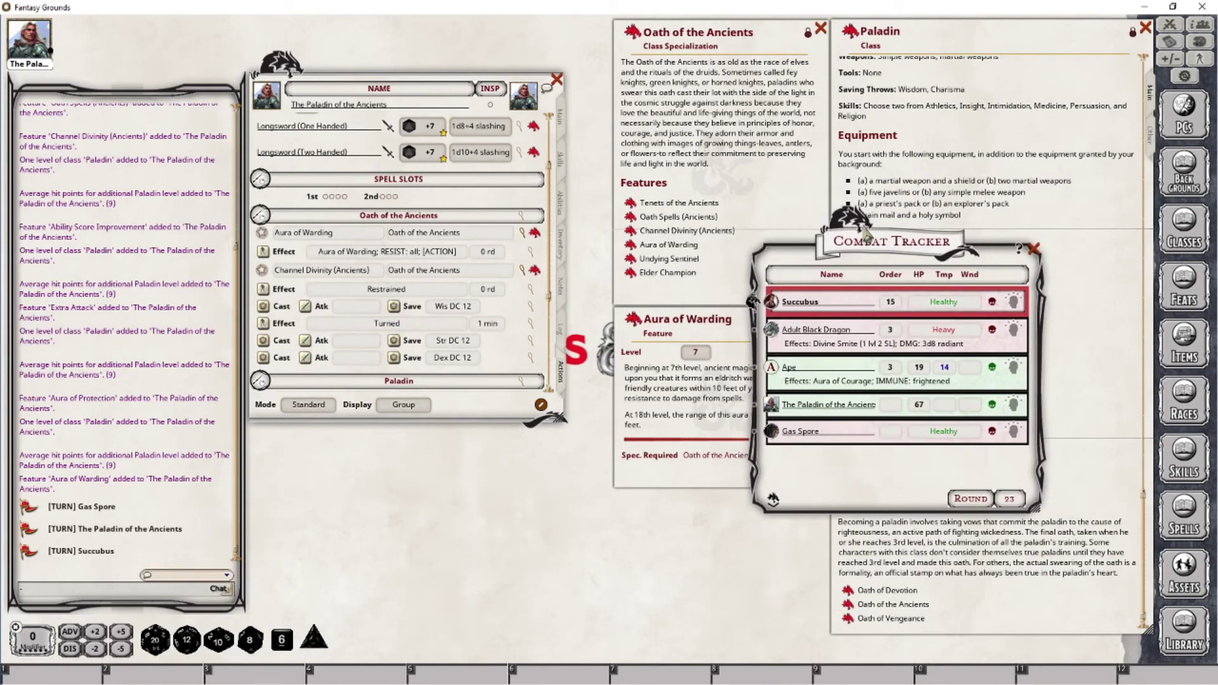
pyautogui.moveTo(847, 250); pyautogui.dragTo(933, 214)
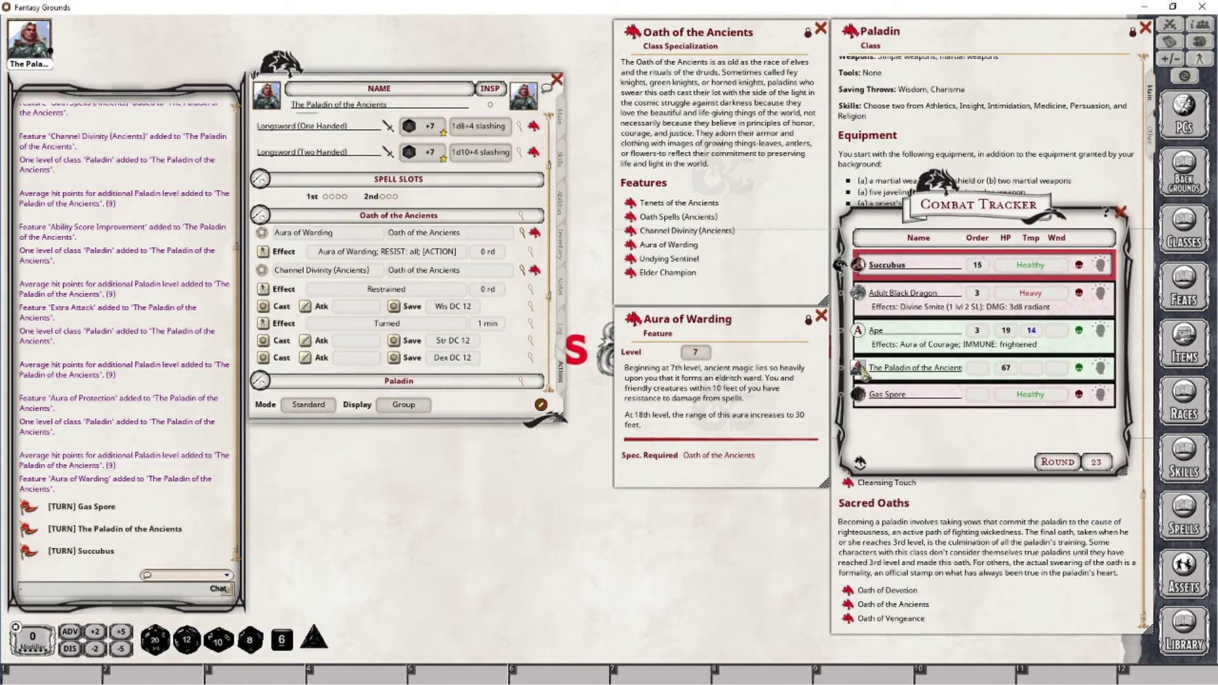
# Step: Make the Ape a target of The Paladin of the Ancients and apply the Aura of Warding effect to it
pyautogui.press('ctrl')
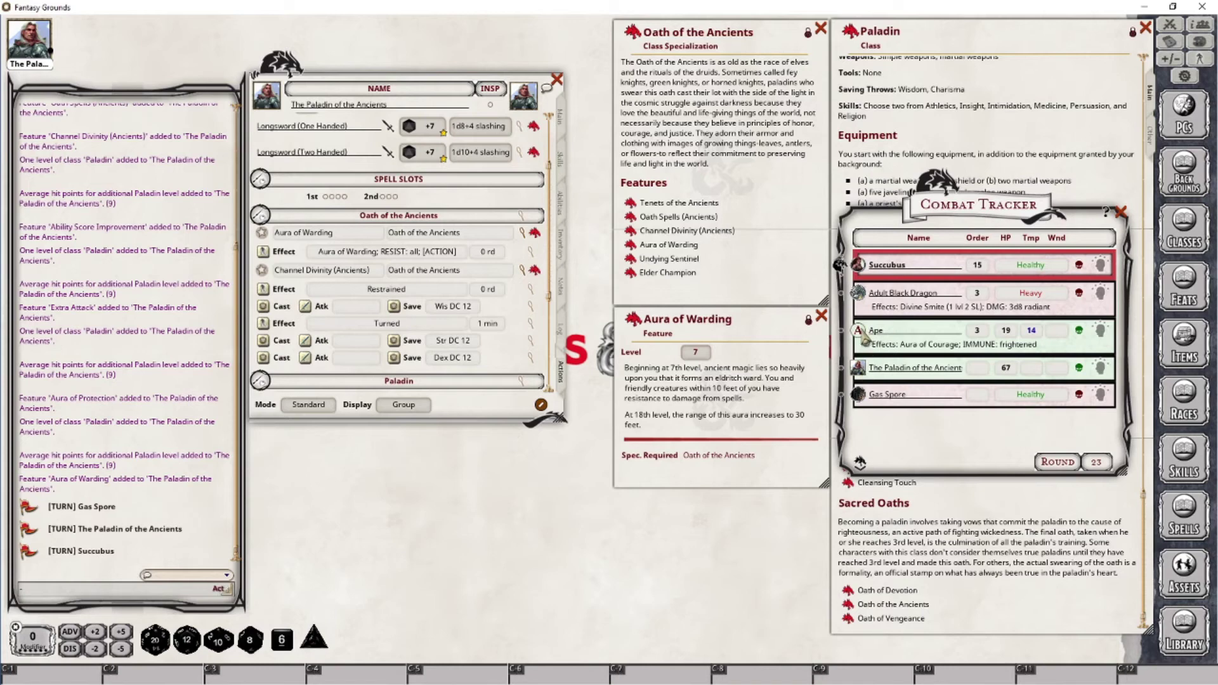
pyautogui.moveTo(864, 338); pyautogui.dragTo(857, 368)
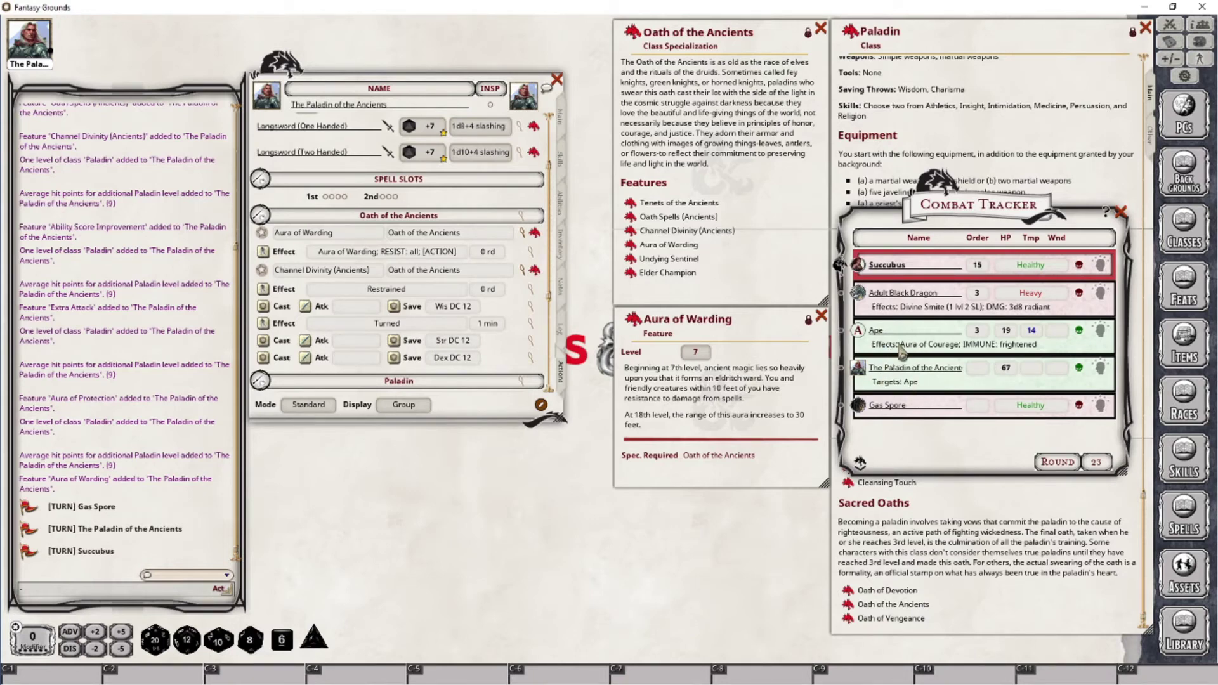
pyautogui.moveTo(266, 253); pyautogui.dragTo(878, 362)
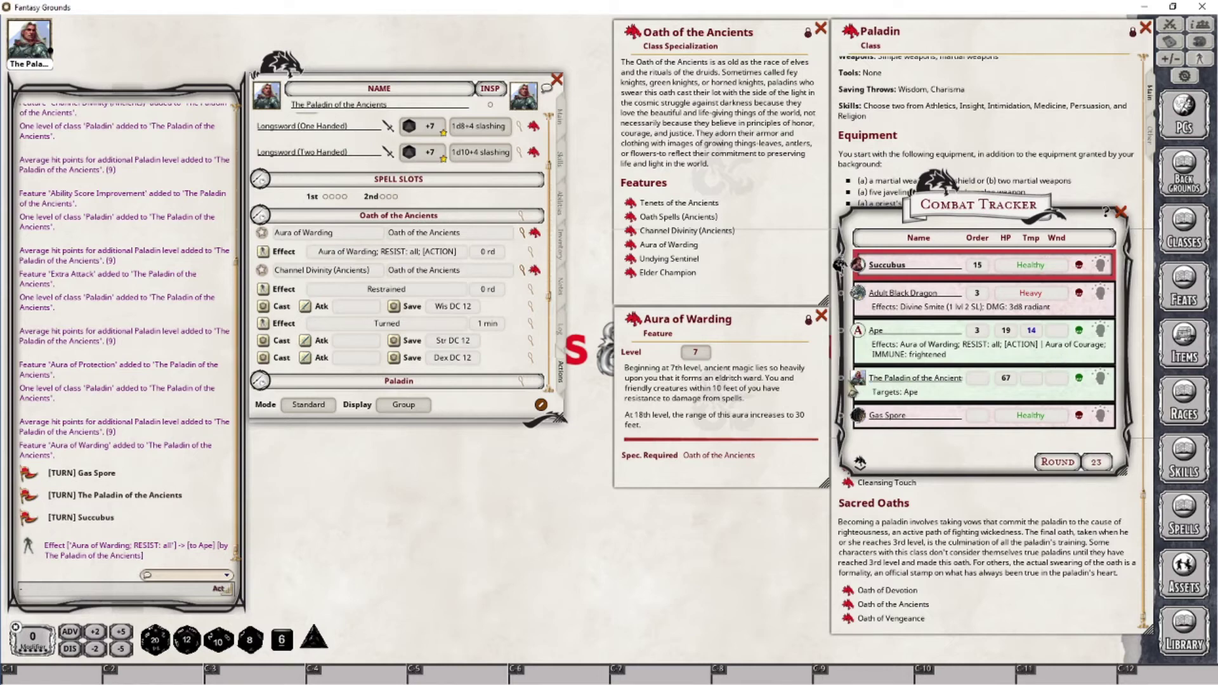
# Step: Retarget The Paladin of the Ancients from the Ape to itself and apply the Aura of Warding effect to the paladin
pyautogui.keyDown('ctrl'); pyautogui.click(857, 380); pyautogui.keyUp('ctrl')
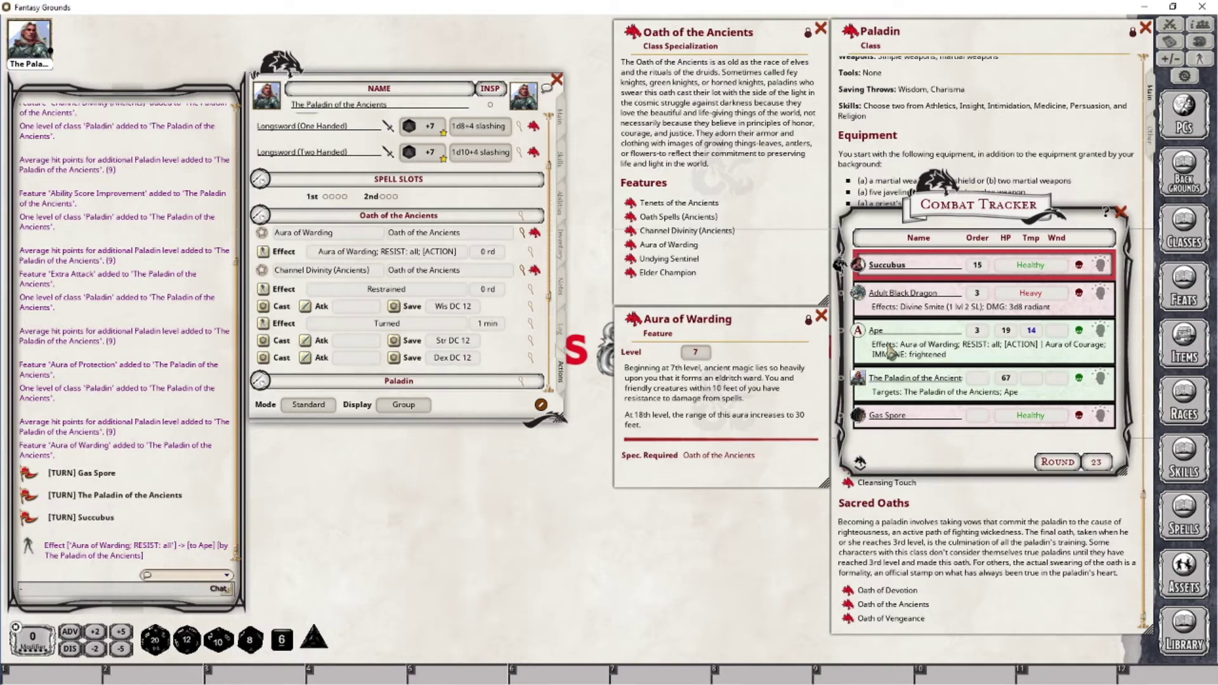
pyautogui.keyDown('ctrl'); pyautogui.click(858, 331); pyautogui.keyUp('ctrl')
pyautogui.moveTo(283, 254); pyautogui.dragTo(850, 376)
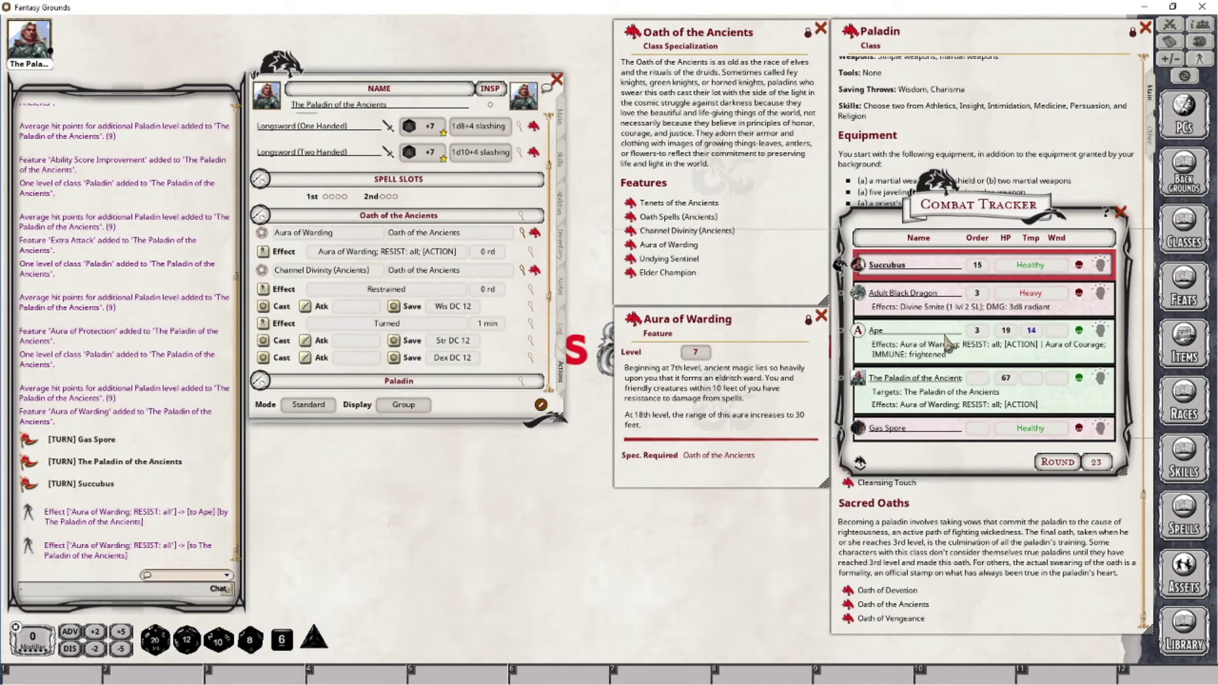
# Step: Remove the Aura of Courage and Aura of Warding effects from the Ape and close the combat tracker
pyautogui.click(1100, 330)
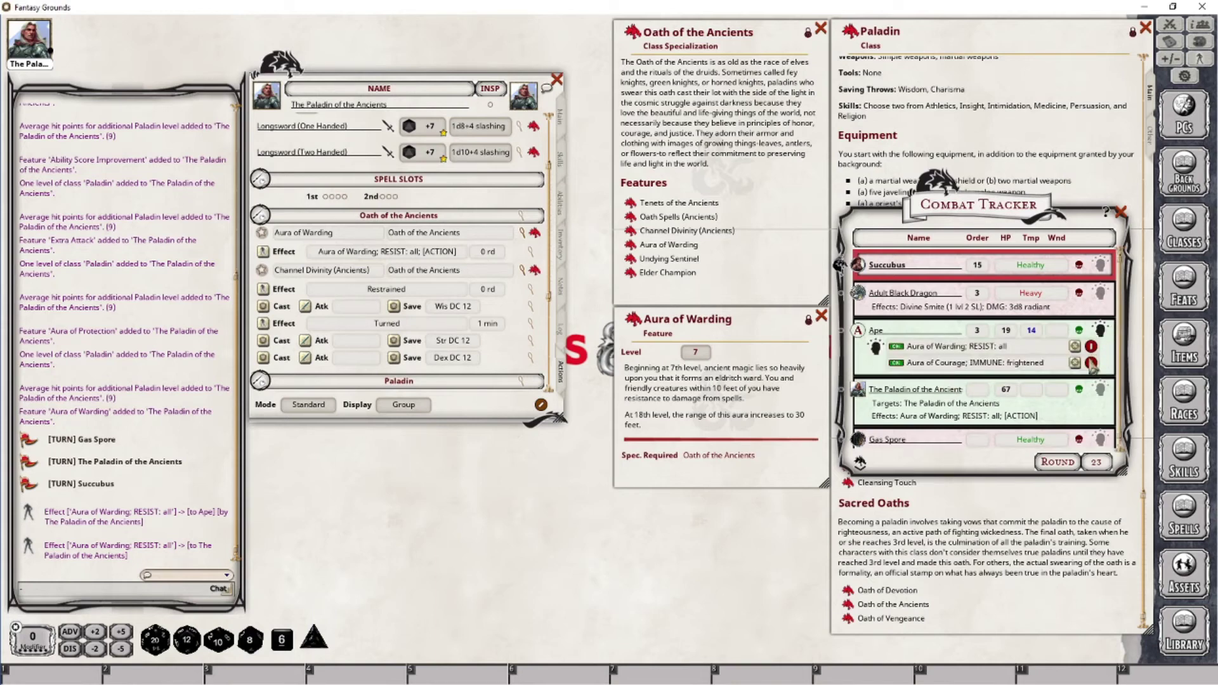
pyautogui.click(1090, 363)
pyautogui.click(1090, 346)
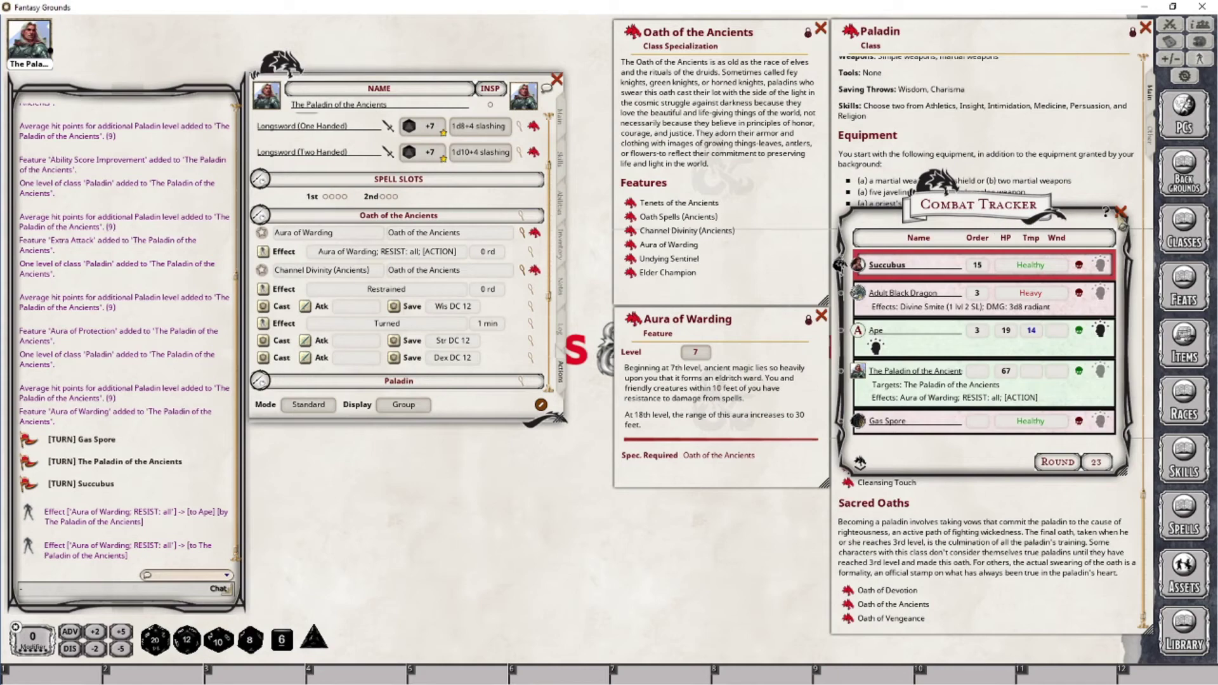
pyautogui.click(1121, 212)
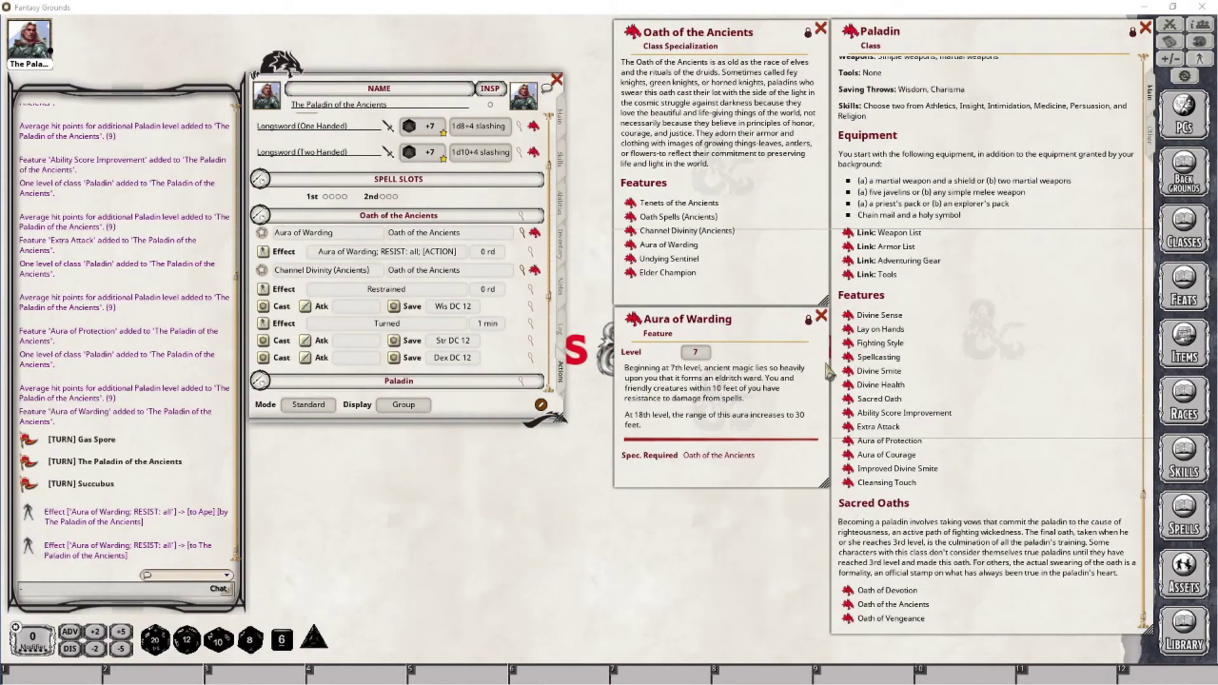
# Step: Replace the Aura of Warding description with the Undying Sentinel feature description, placed below the Oath of the Ancients window
pyautogui.click(821, 316)
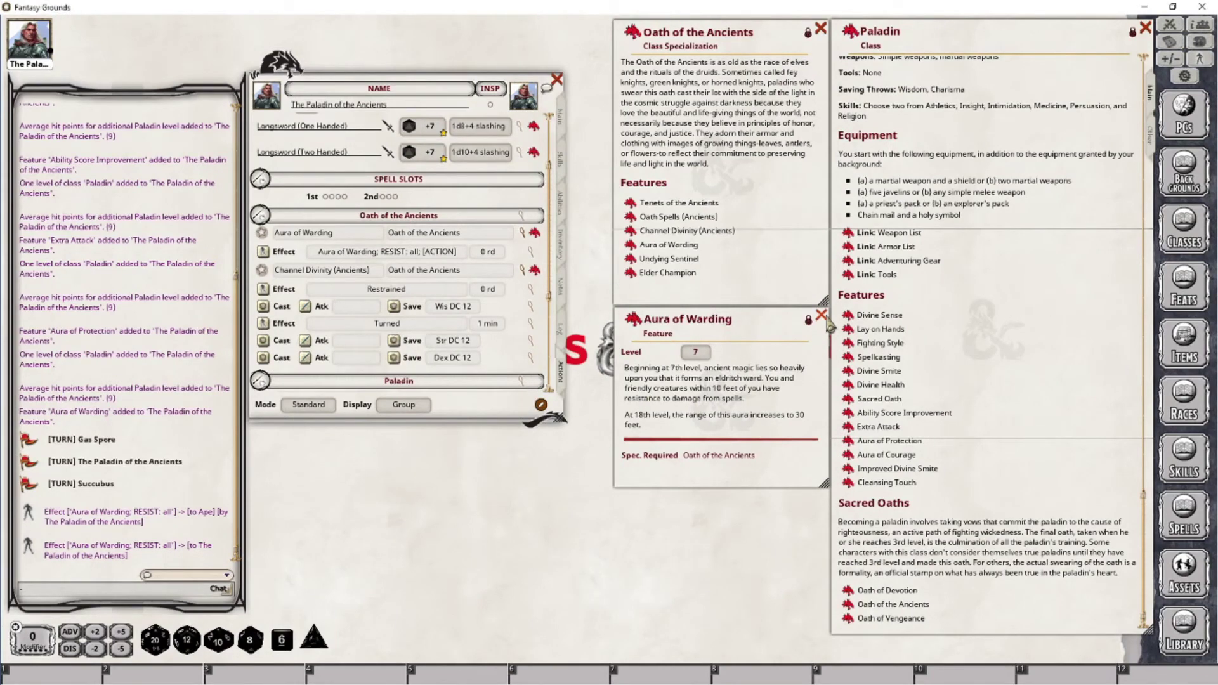
pyautogui.click(630, 259)
pyautogui.moveTo(725, 274); pyautogui.dragTo(742, 312)
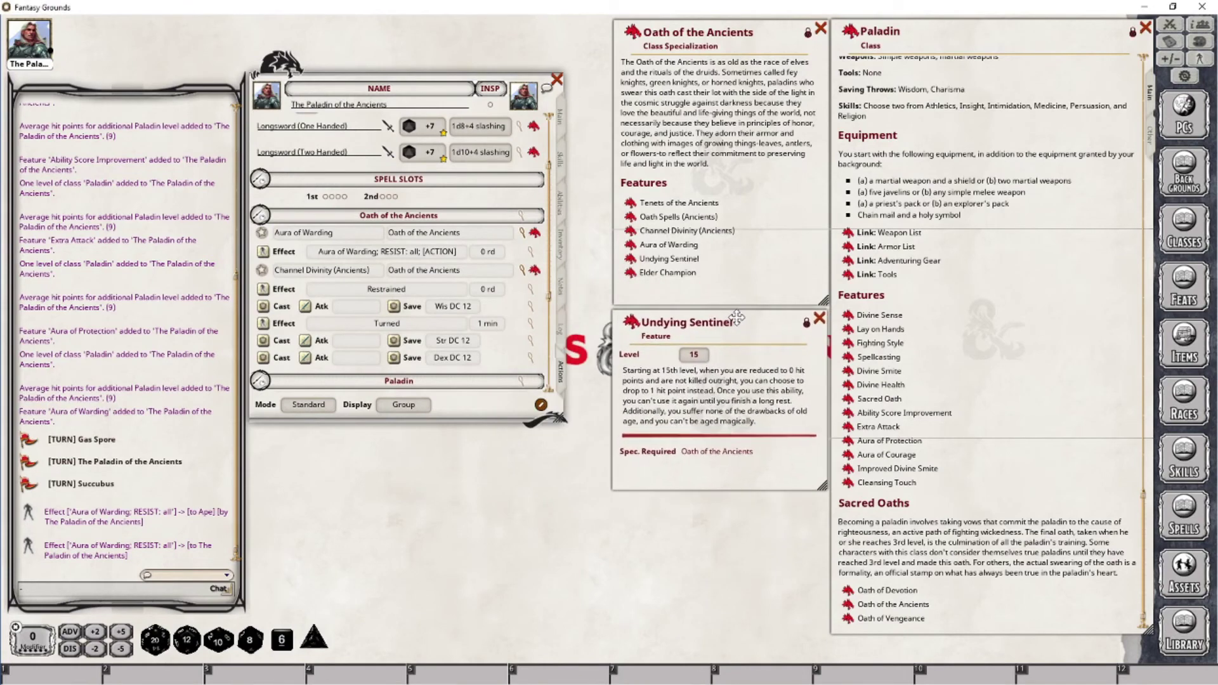
# Step: Add further Paladin class levels to the character, one at a time, past level 11
pyautogui.click(561, 116)
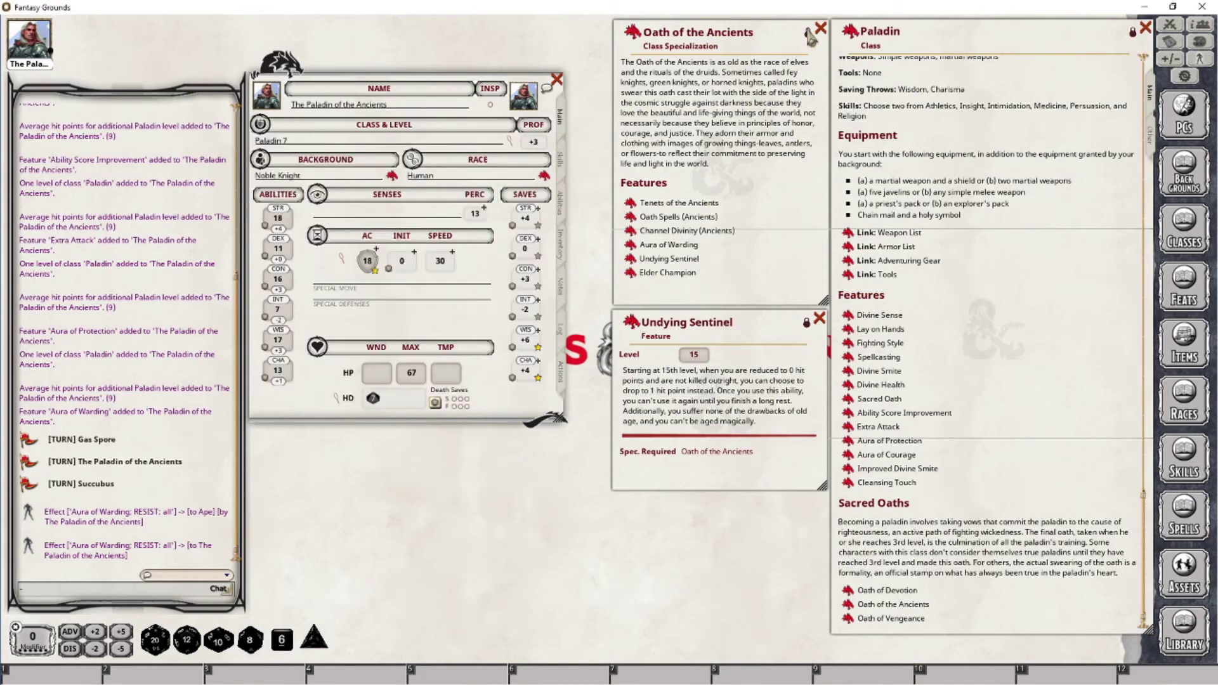
pyautogui.moveTo(510, 118); pyautogui.dragTo(320, 140)
pyautogui.moveTo(851, 32); pyautogui.dragTo(328, 142)
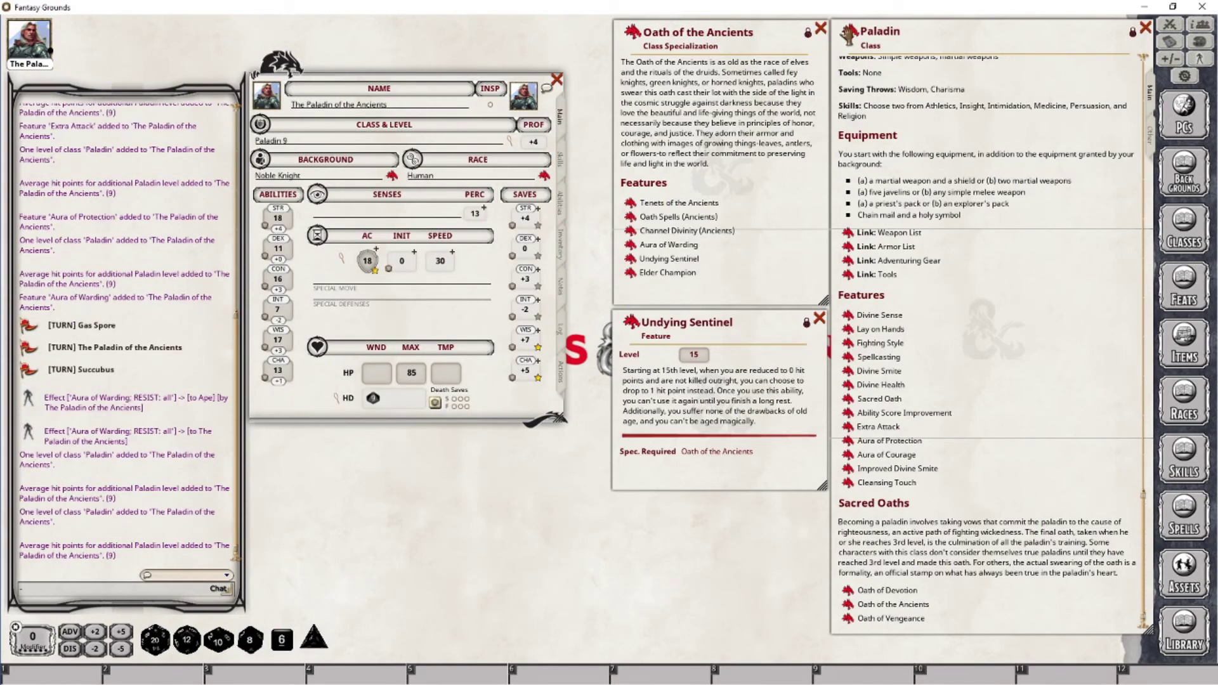
pyautogui.moveTo(847, 32); pyautogui.dragTo(367, 136)
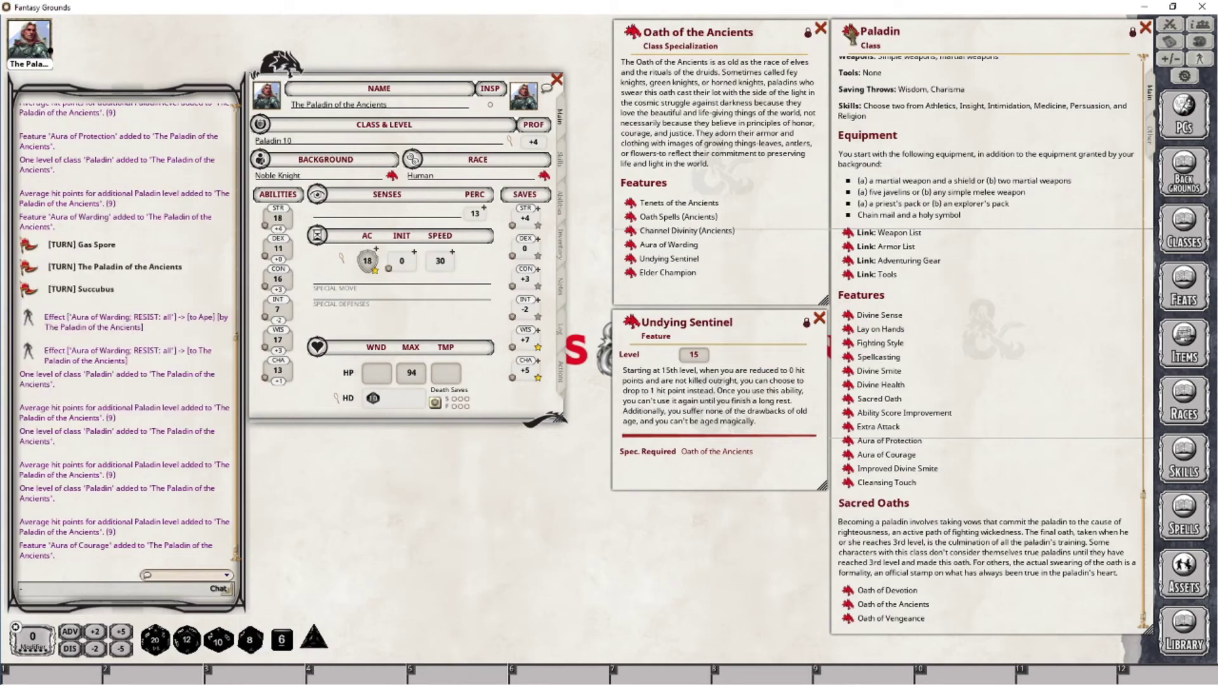
pyautogui.moveTo(850, 33); pyautogui.dragTo(397, 141)
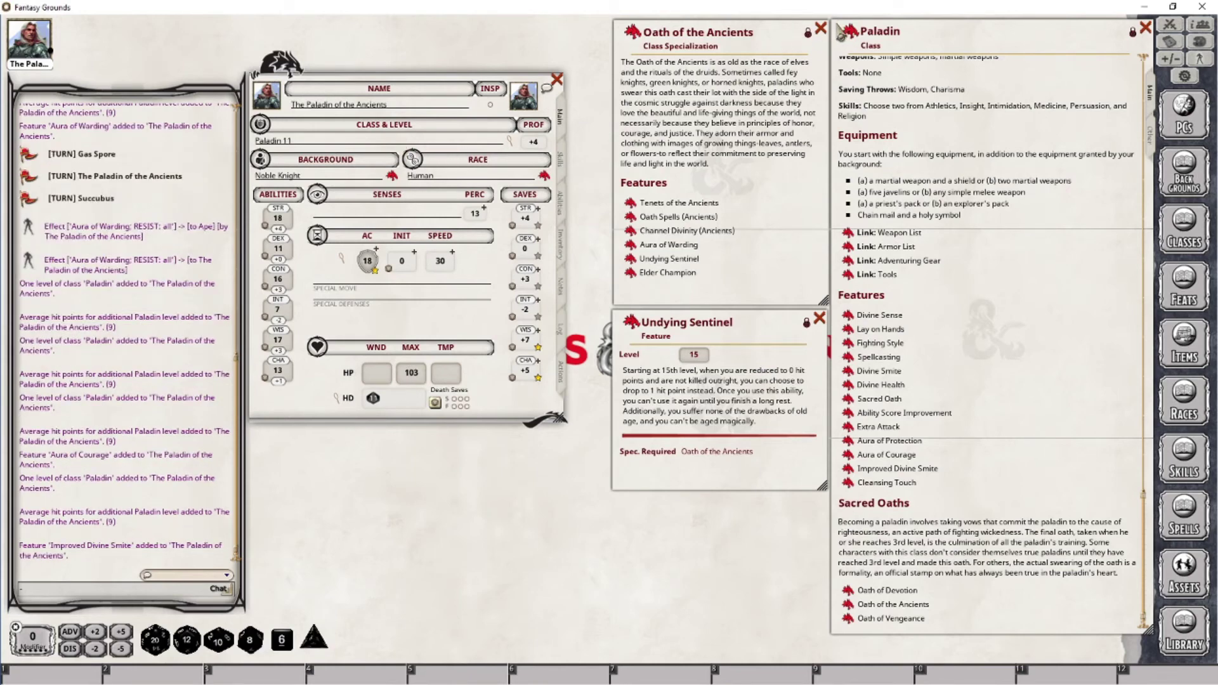
pyautogui.moveTo(844, 32); pyautogui.dragTo(363, 140)
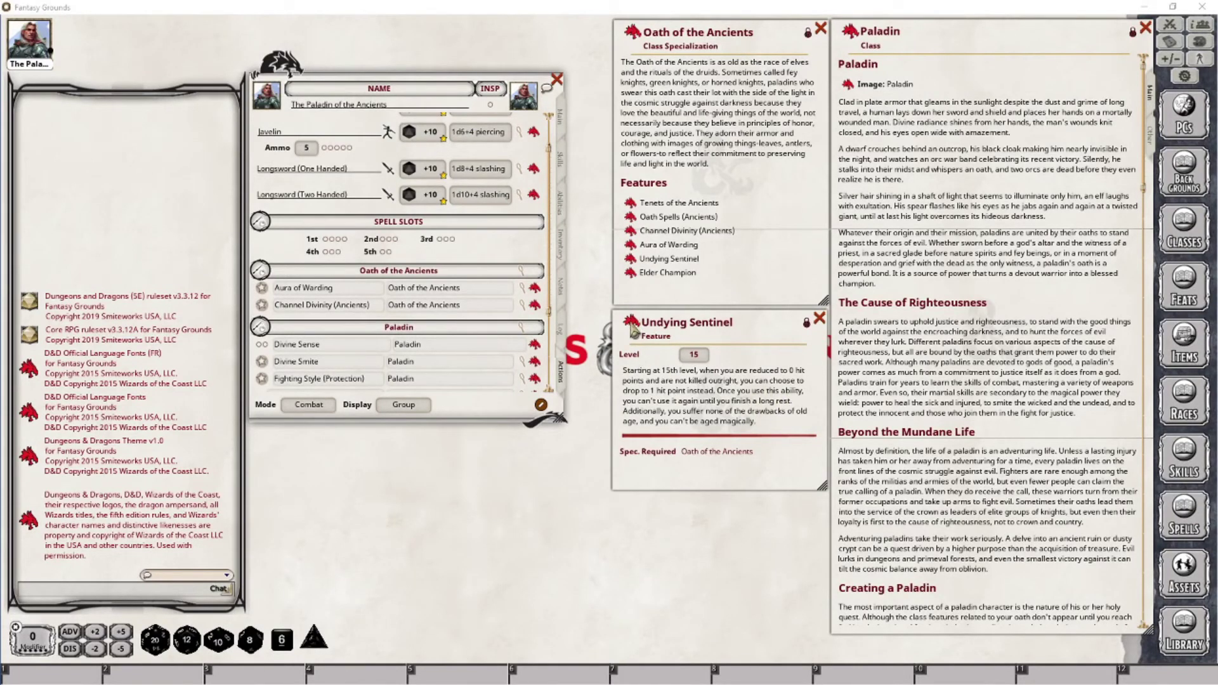
# Step: Add the Undying Sentinel feature to the character's powers and assign it to the group "Oath of the Ancients"
pyautogui.moveTo(354, 300); pyautogui.dragTo(352, 300)
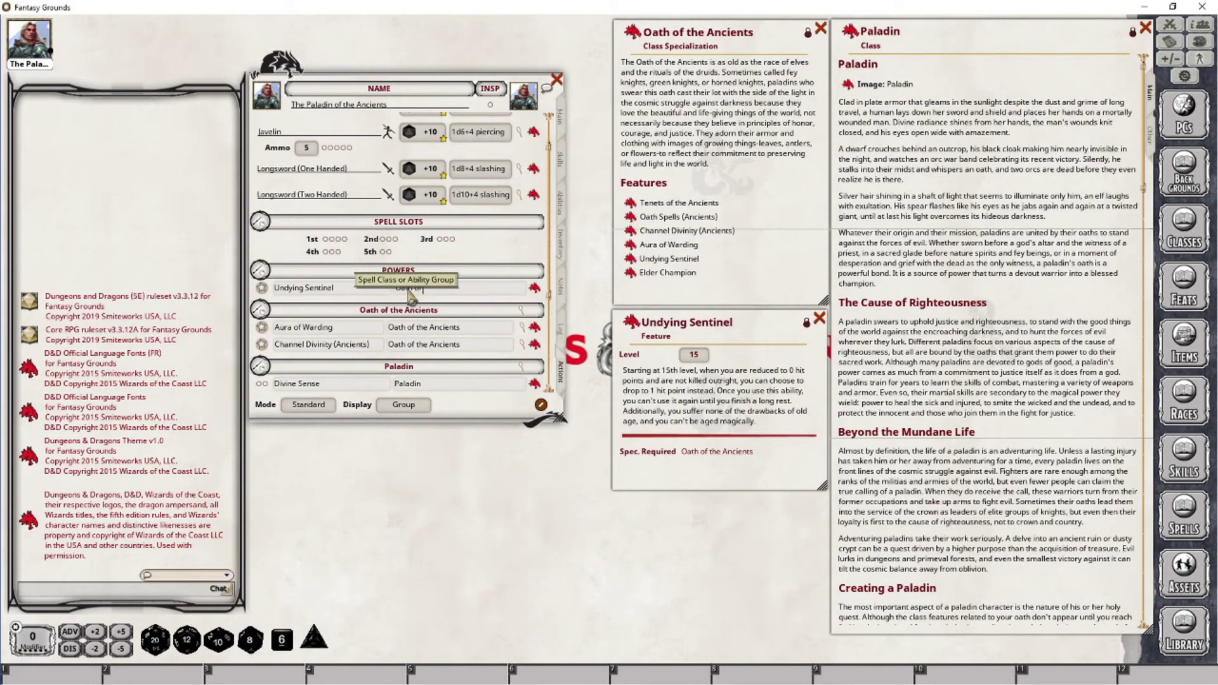
pyautogui.click(409, 290)
pyautogui.write('Oath of the Ancients')
pyautogui.press('Return')
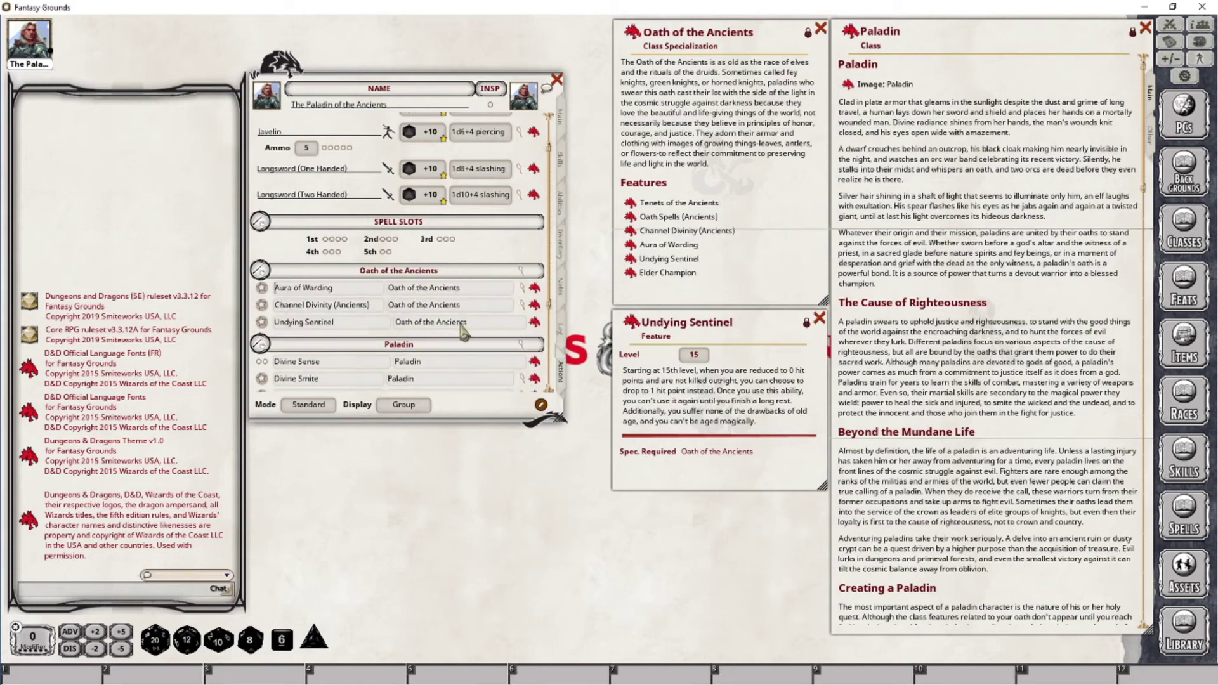
# Step: Set the number of daily uses for the Undying Sentinel power in Preparation mode, and leave that mode
pyautogui.click(308, 405)
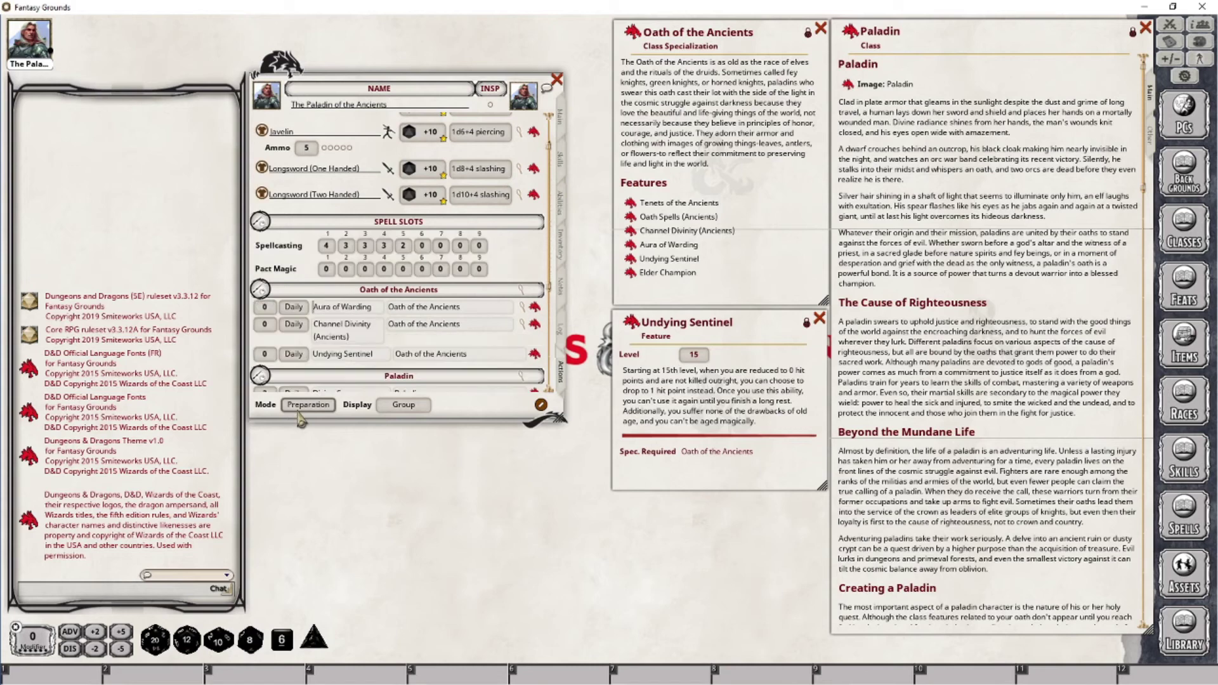
pyautogui.click(263, 353)
pyautogui.click(320, 405)
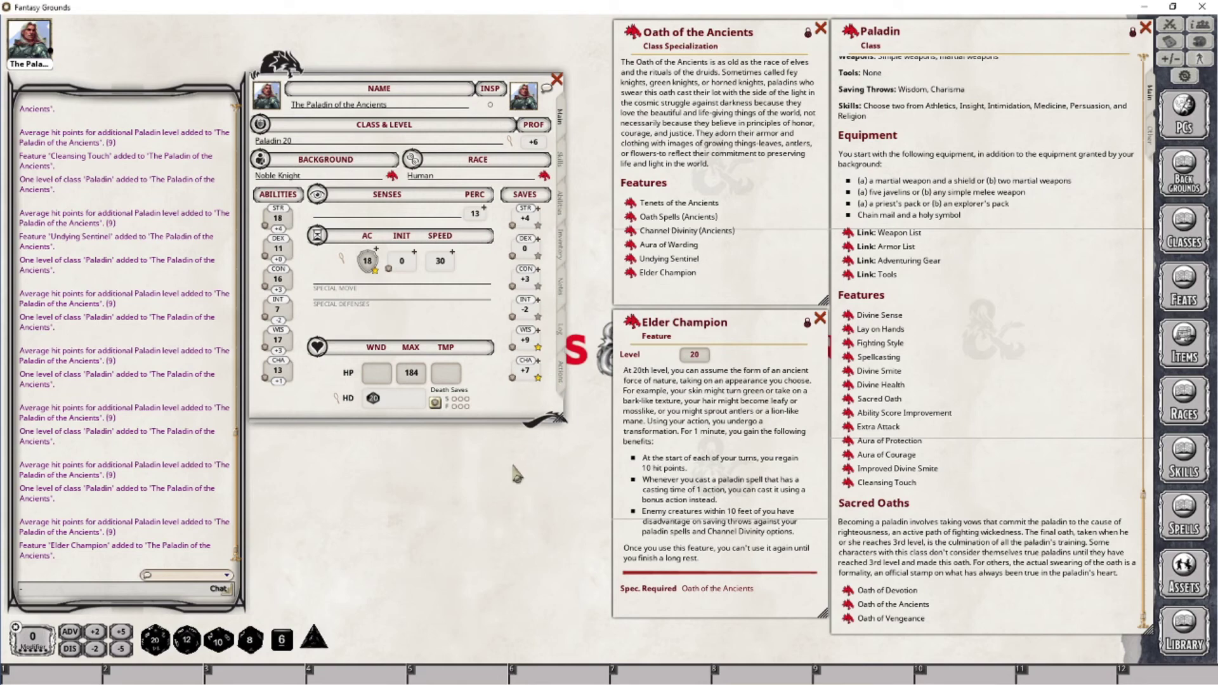
# Step: Add the Elder Champion feature to the character's powers and assign it to the group "Oath of the Ancients"
pyautogui.click(561, 381)
pyautogui.moveTo(625, 326); pyautogui.dragTo(448, 365)
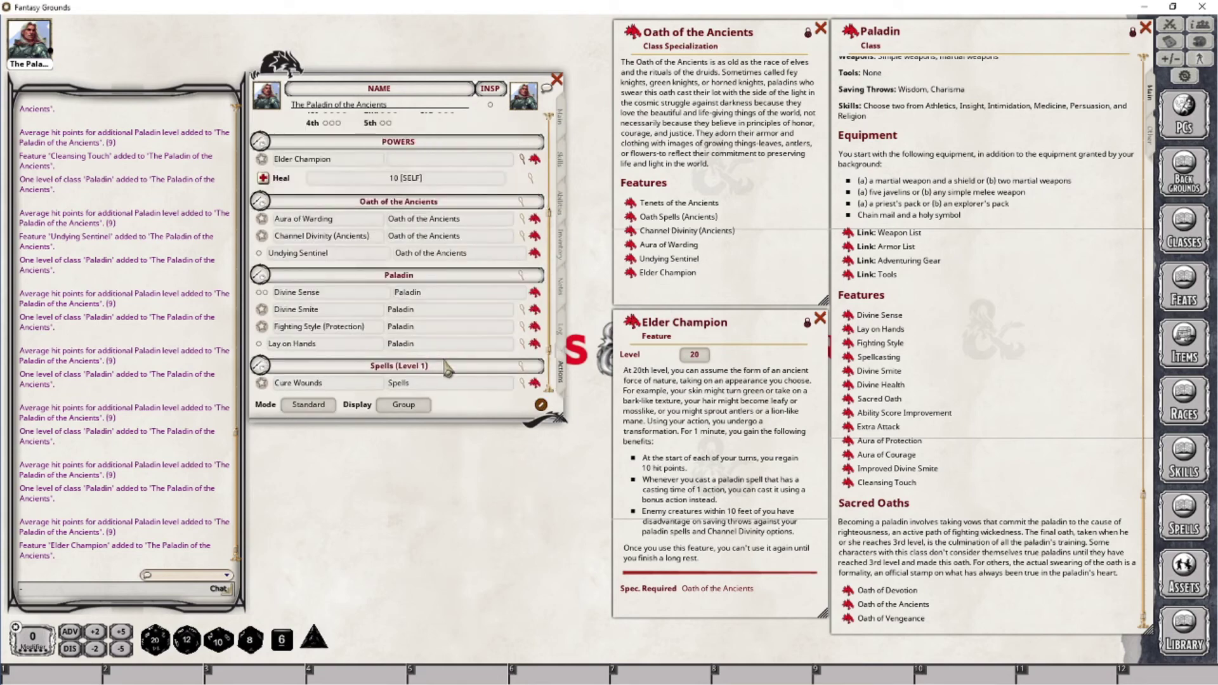
pyautogui.scroll(1, 438, 171)
pyautogui.scroll(2, 430, 163)
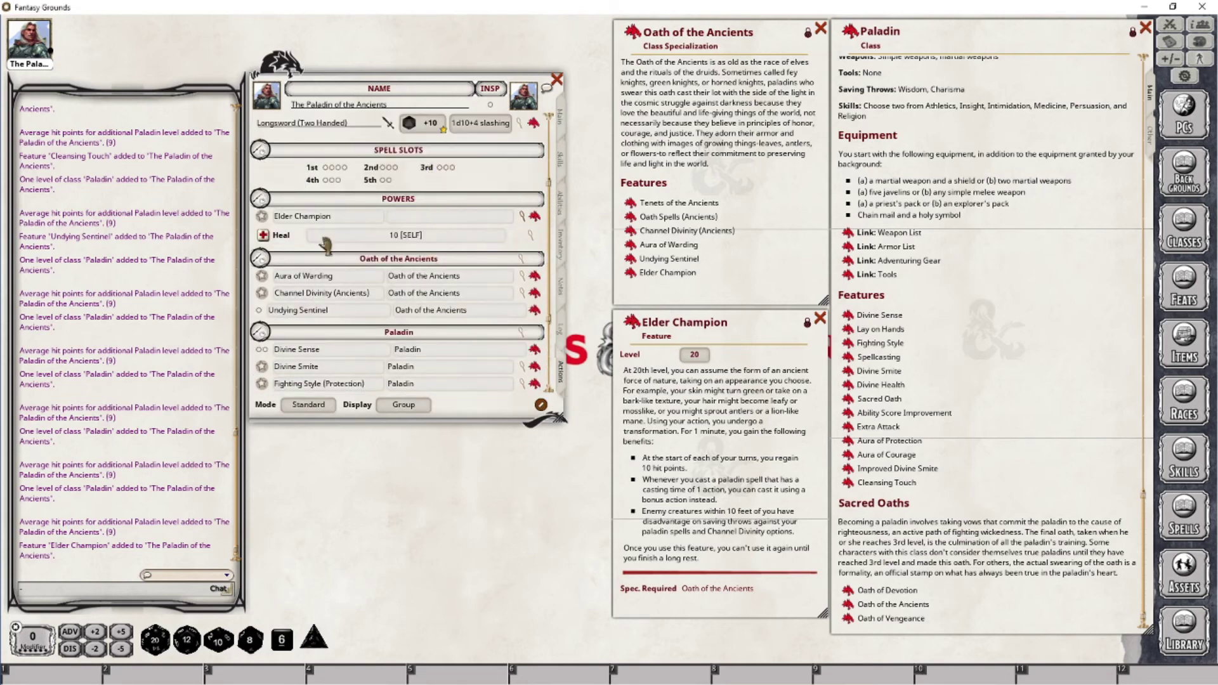
pyautogui.click(388, 219)
pyautogui.write('Oath of the Ancients')
pyautogui.press('Return')
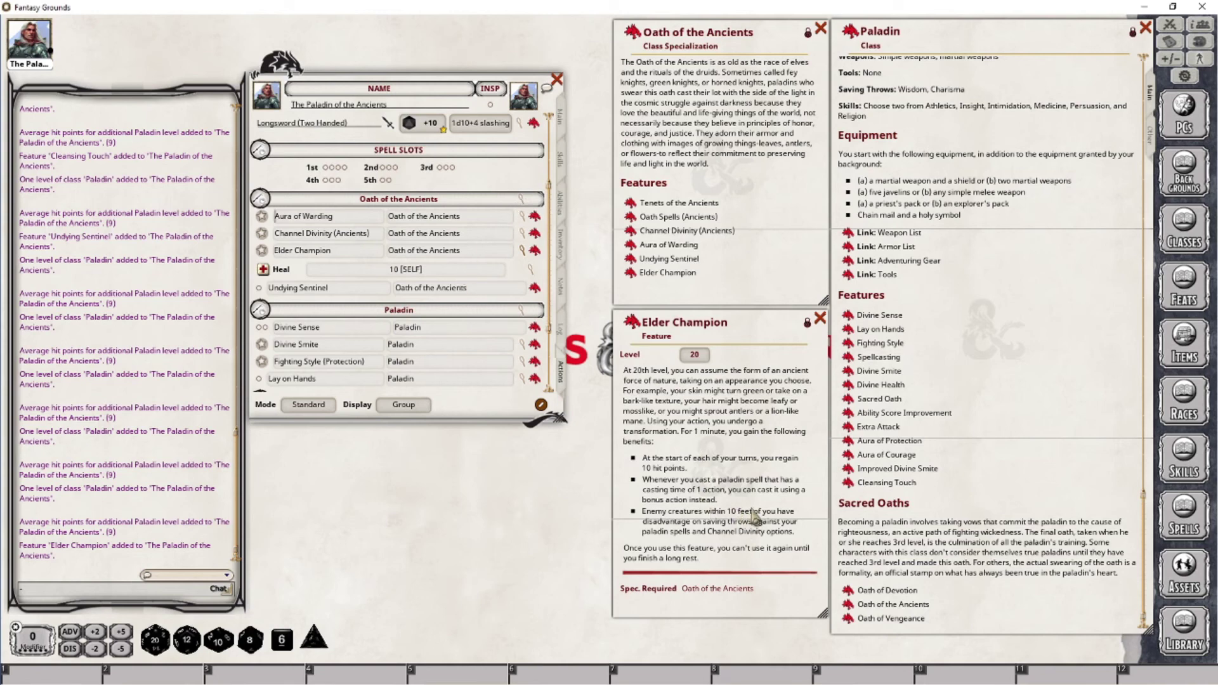
# Step: Add an effect action to the Elder Champion power with the description "Elder Champion; DISSAV"
pyautogui.rightClick(446, 278)
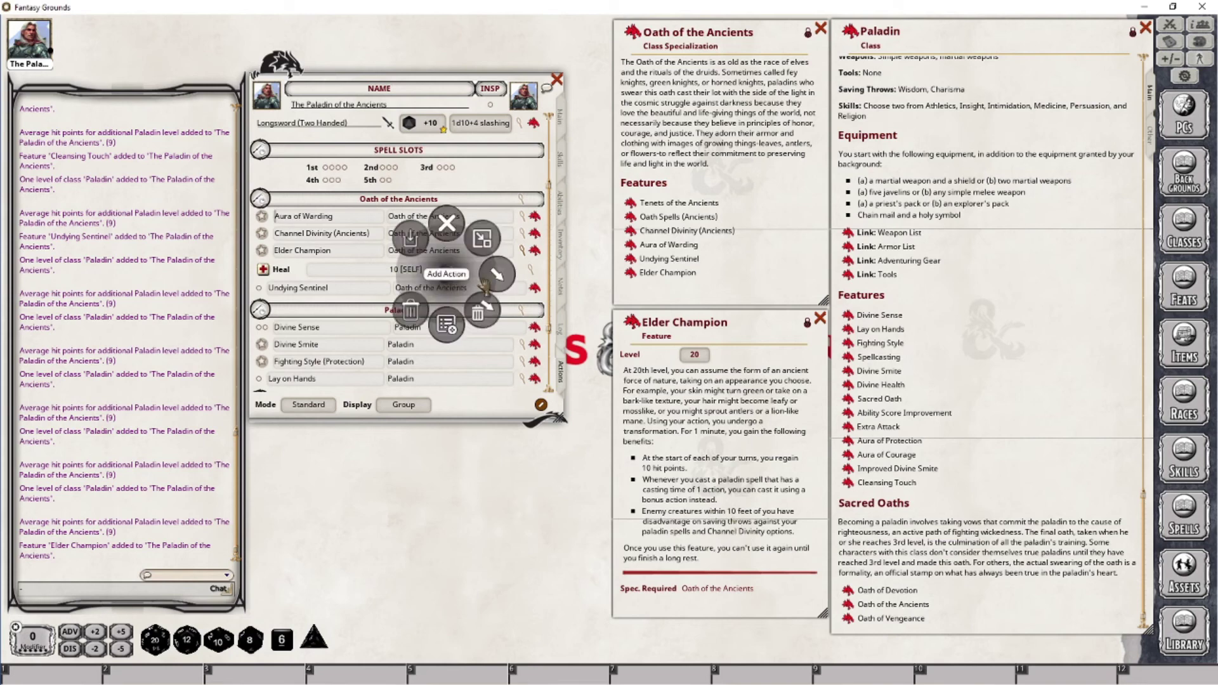
pyautogui.click(508, 335)
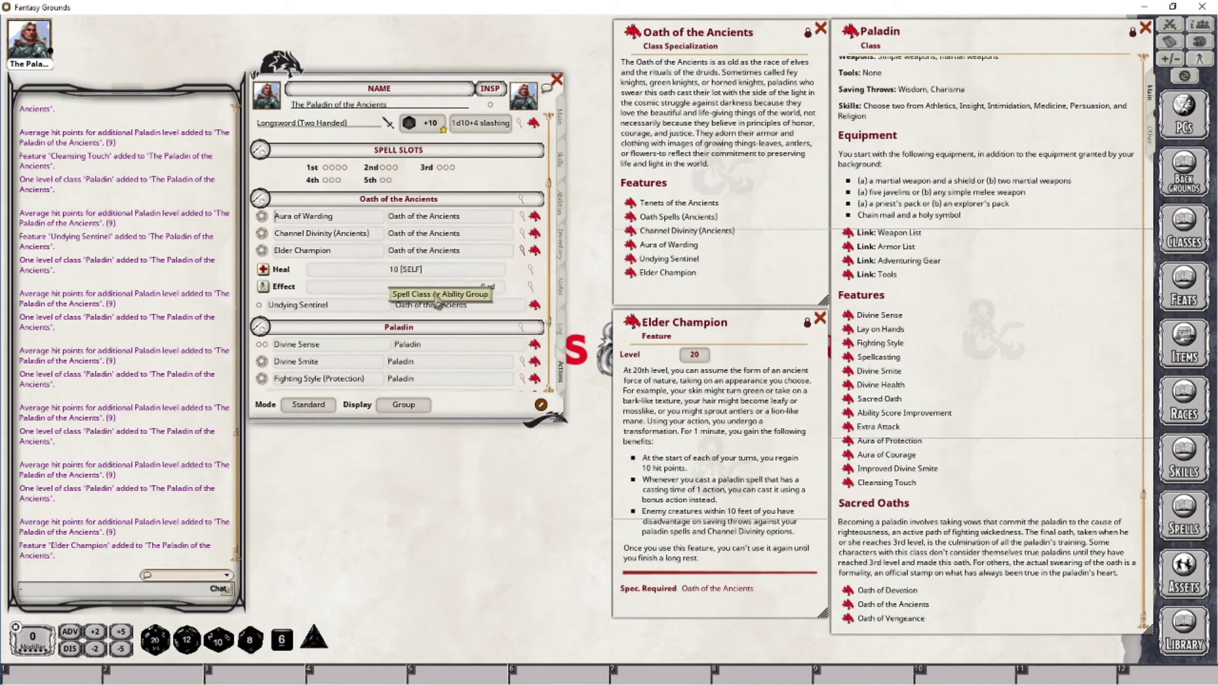
pyautogui.click(536, 290)
pyautogui.moveTo(574, 333); pyautogui.dragTo(423, 505)
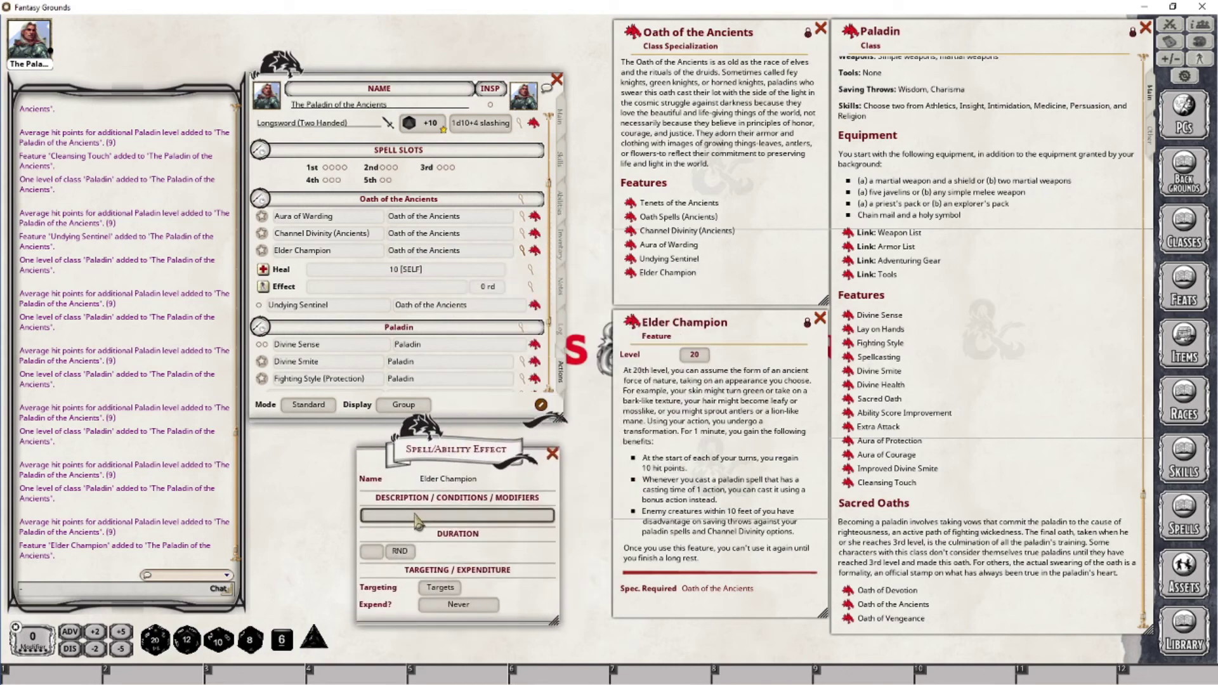
pyautogui.write('Elder Champion;')
pyautogui.press('shift')
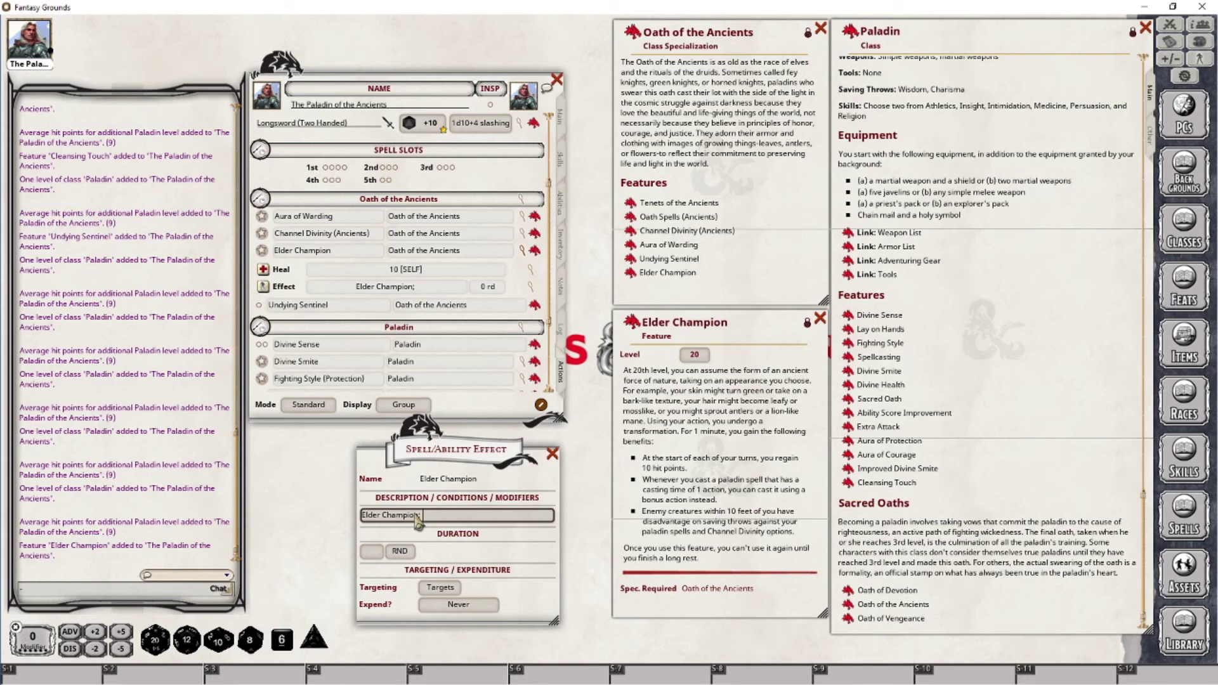
pyautogui.write('DISSAV')
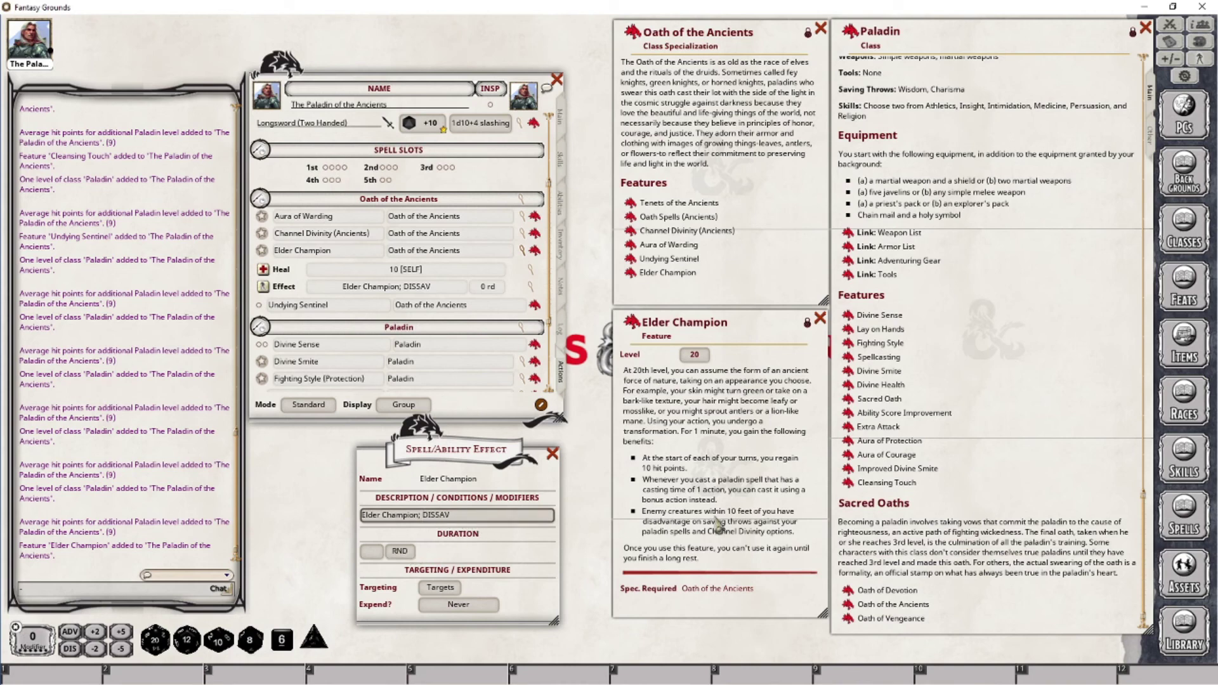
# Step: Set the Elder Champion effect's duration to 1 minute and its expenditure to On next roll, and close the effect details
pyautogui.click(373, 552)
pyautogui.write('1')
pyautogui.click(399, 552)
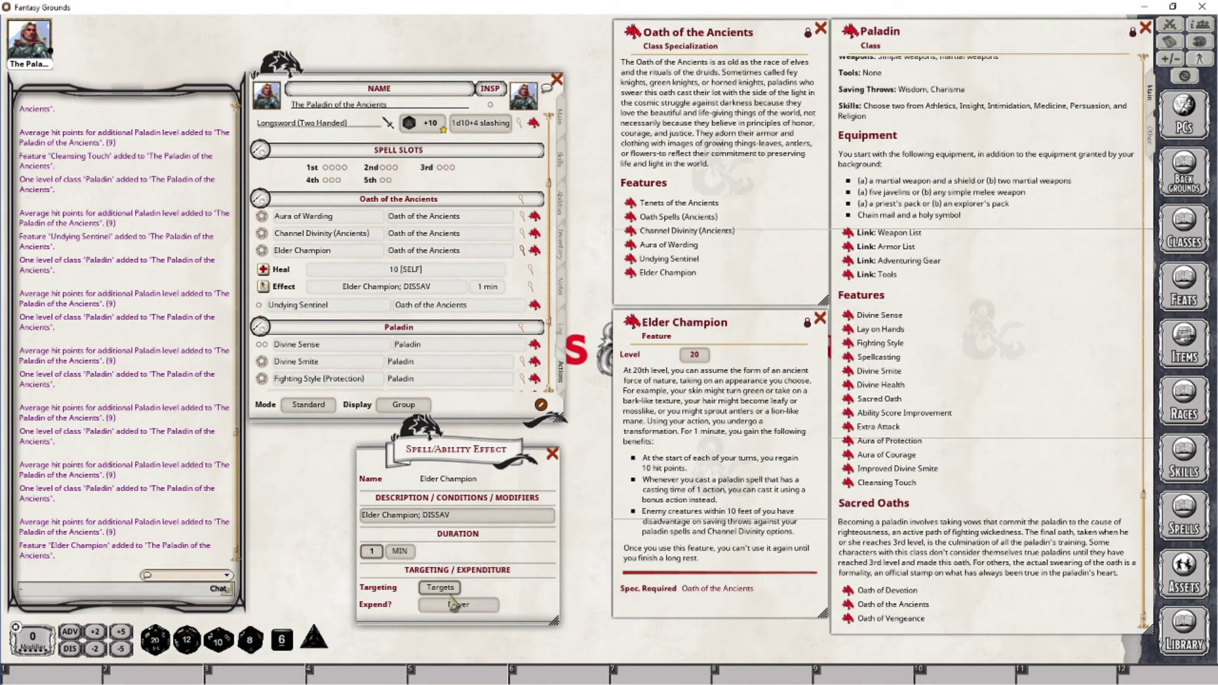
pyautogui.click(473, 606)
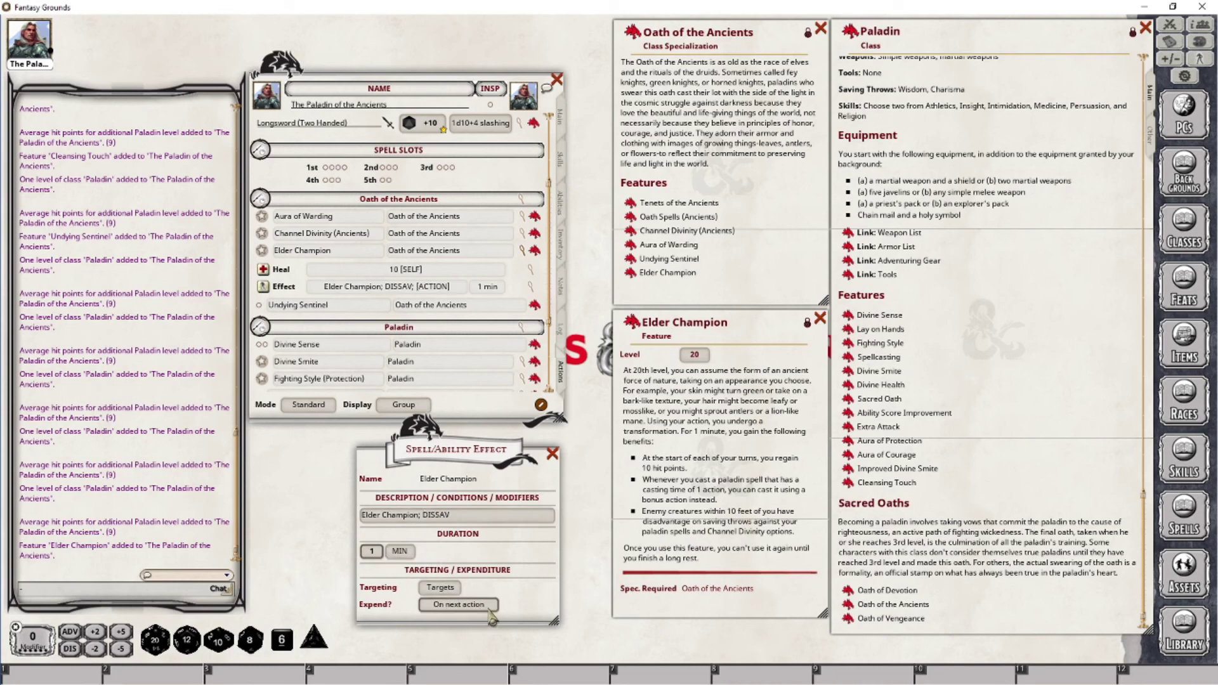
pyautogui.click(489, 608)
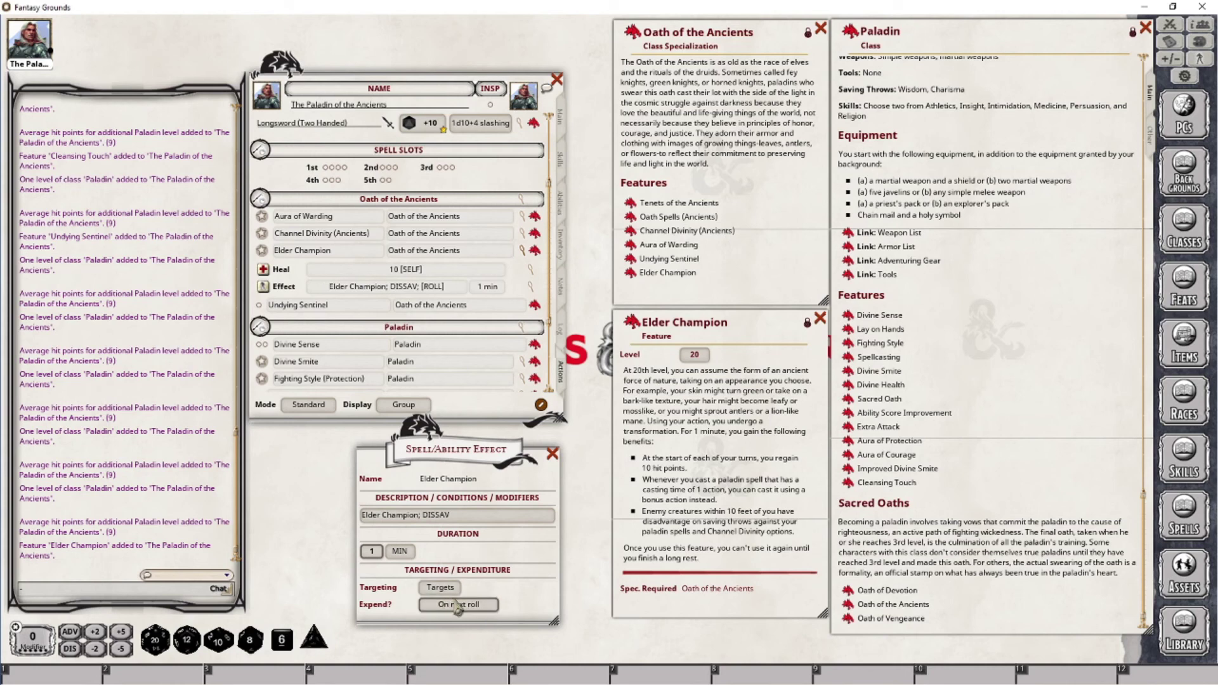
pyautogui.moveTo(461, 445); pyautogui.dragTo(476, 459)
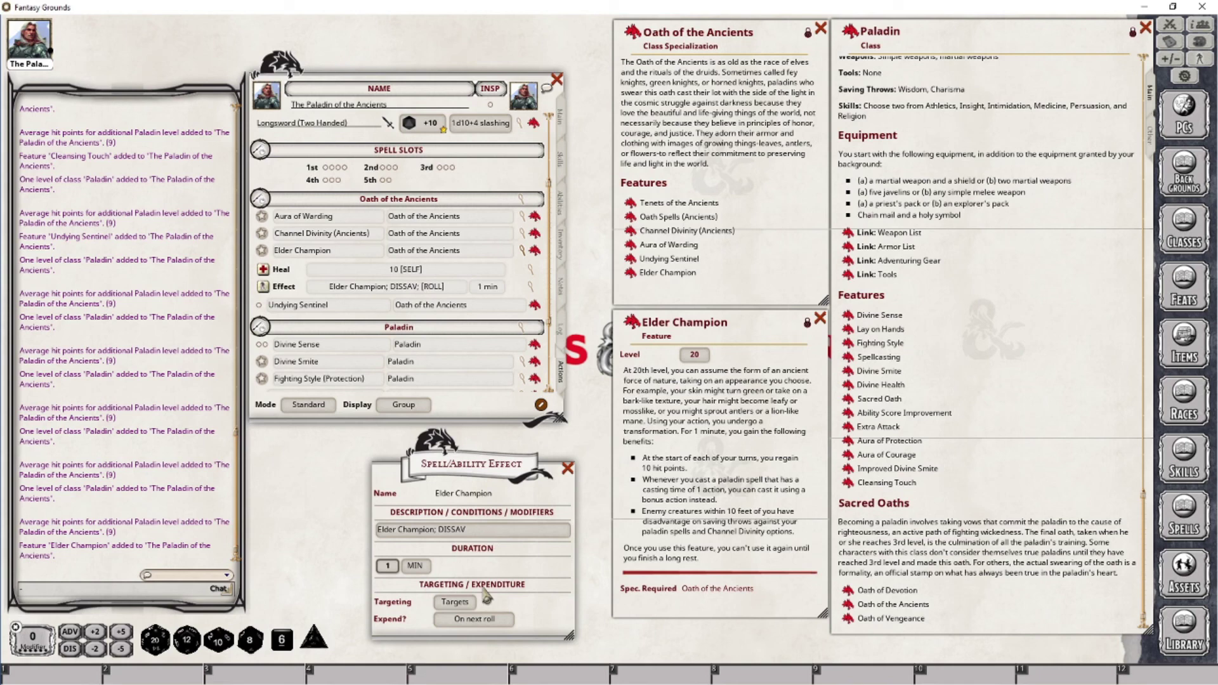
pyautogui.click(464, 530)
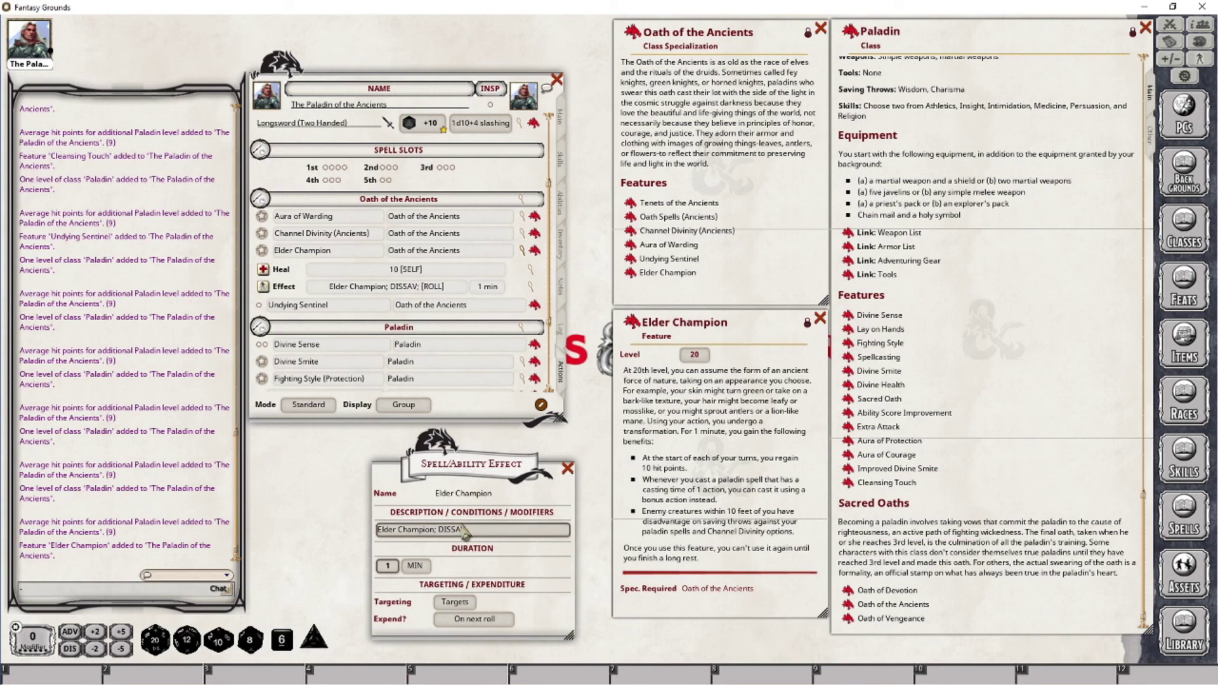
pyautogui.click(568, 468)
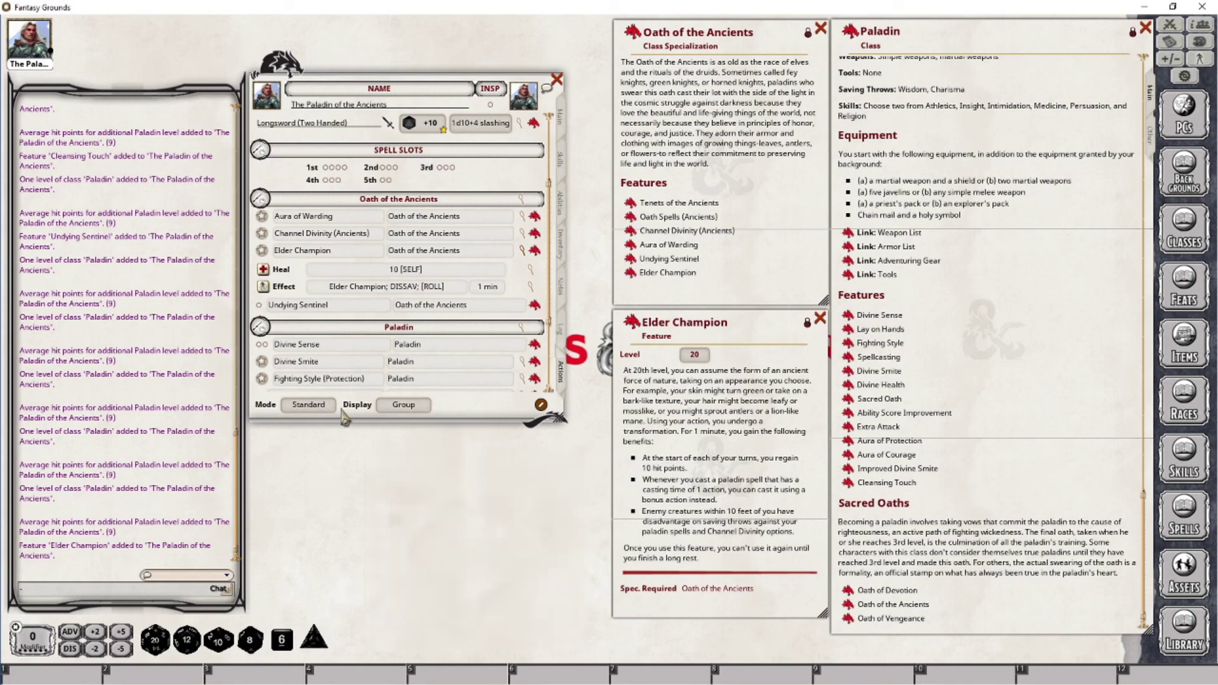
# Step: Give the Elder Champion power 1 daily use in Preparation mode, and spend that use in Combat mode
pyautogui.click(327, 410)
pyautogui.click(262, 285)
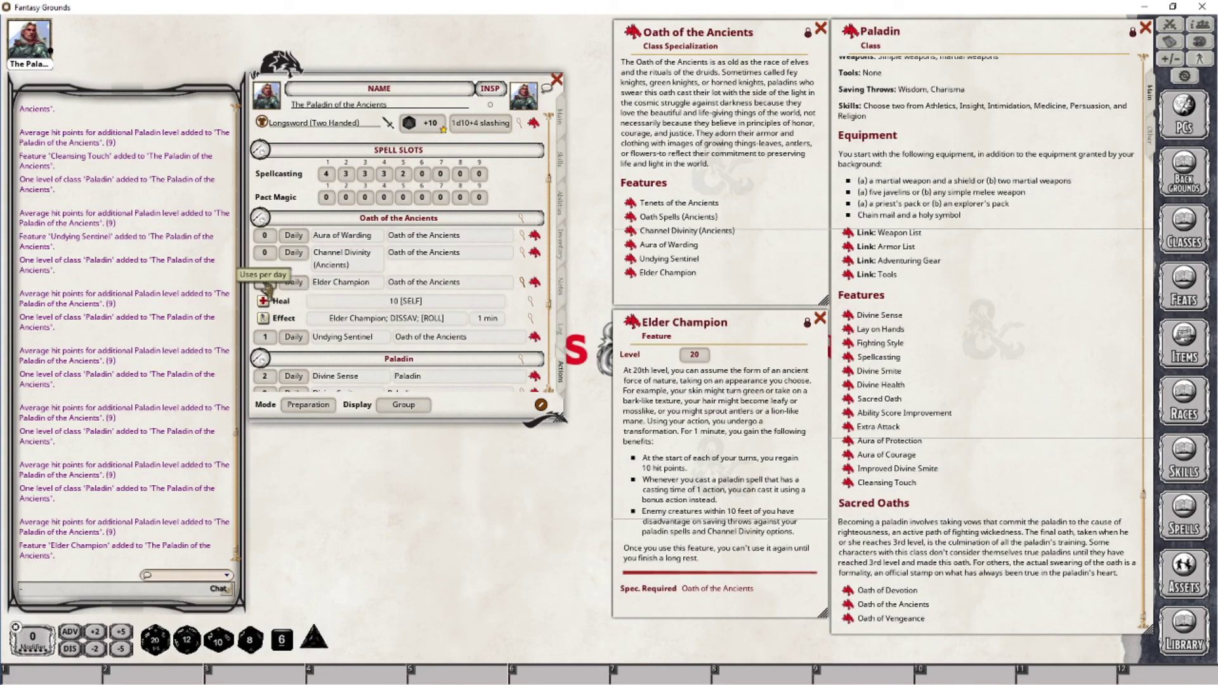
pyautogui.write('1')
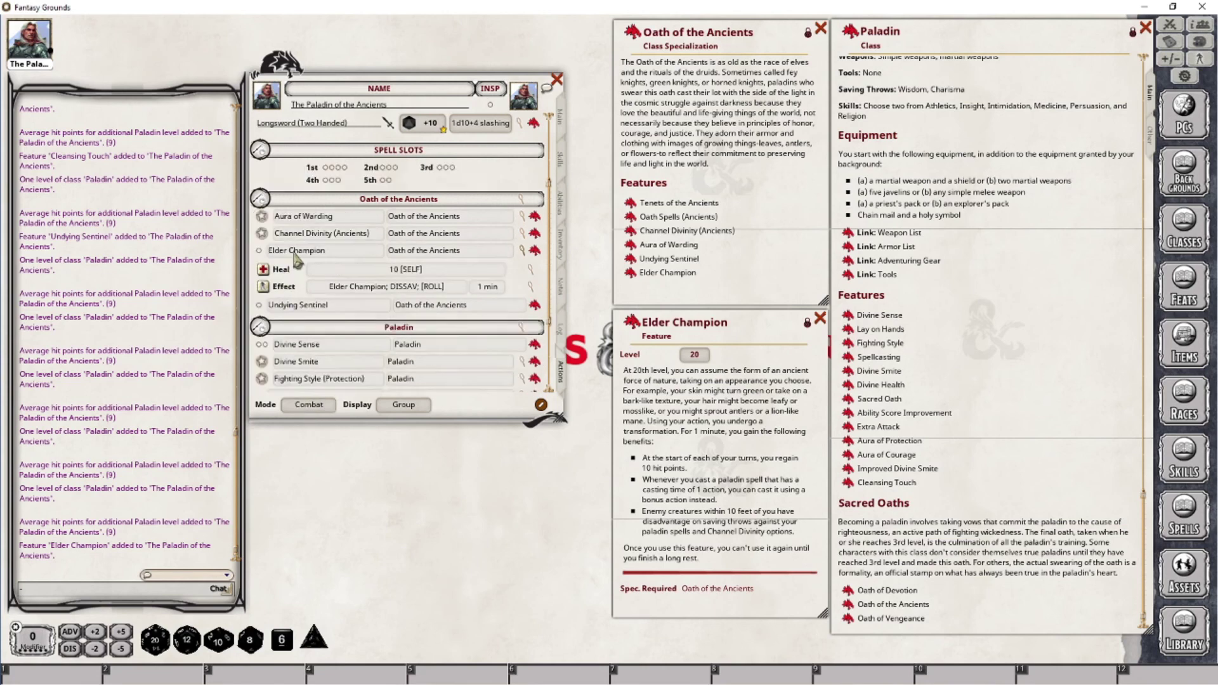
pyautogui.click(259, 250)
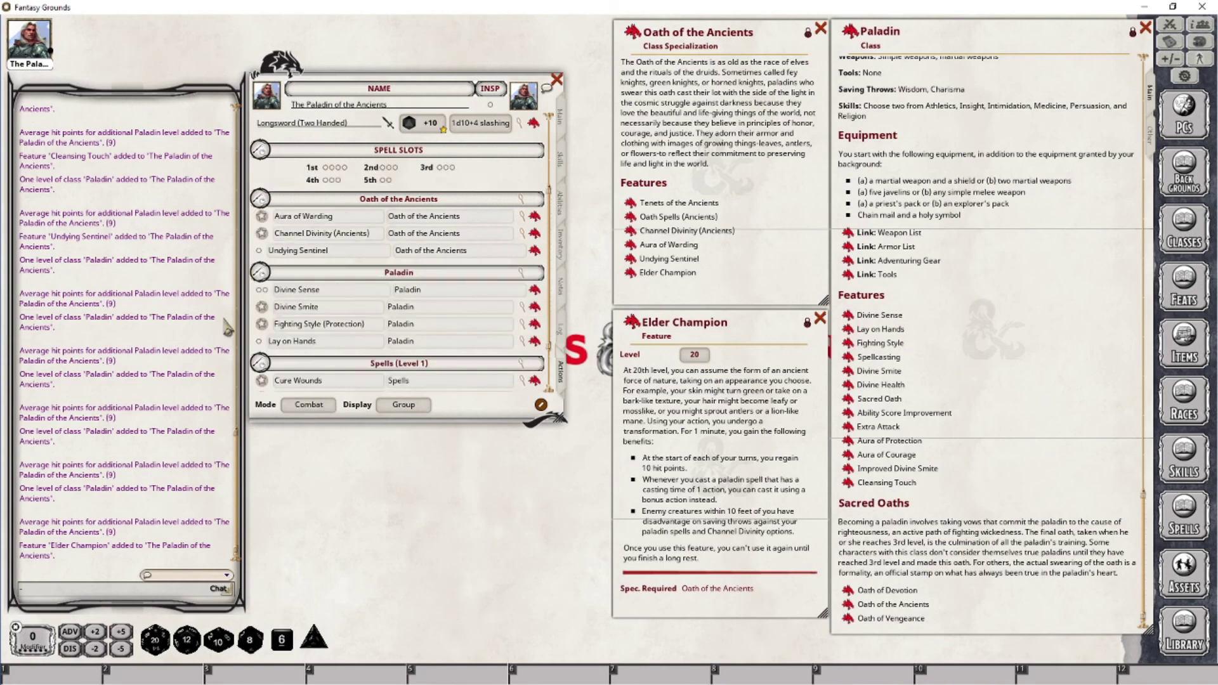